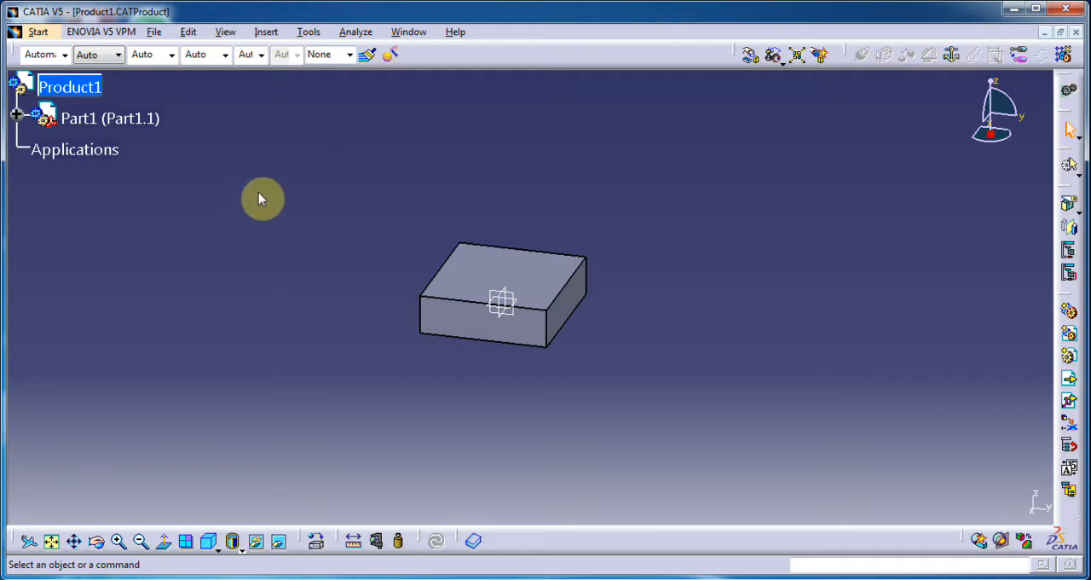
Step: Open the program options and look through the General, Display, Compatibility and Parameters settings pages, returning to General
left_click(306, 33)
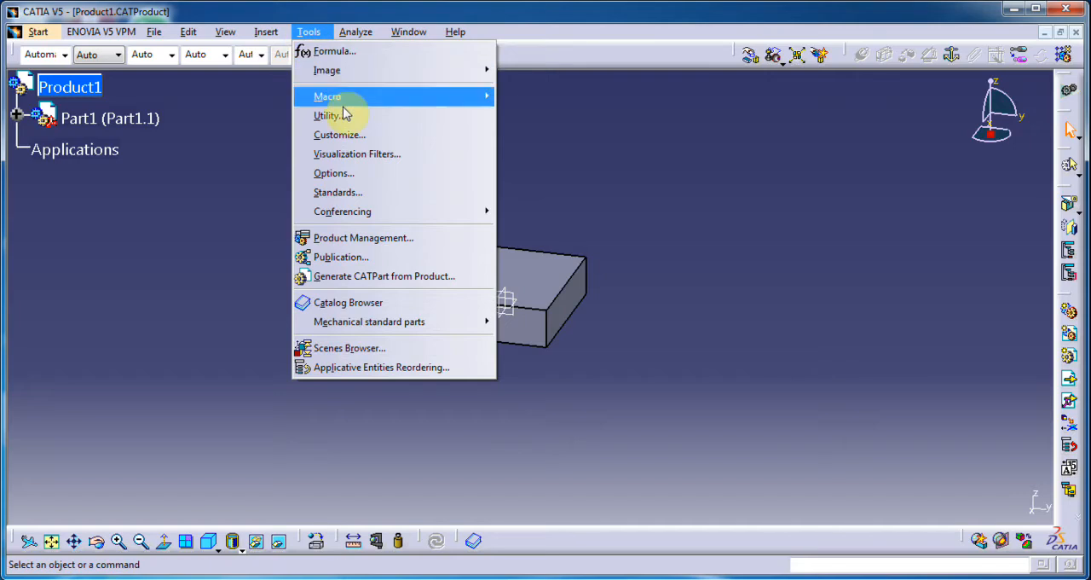
left_click(339, 175)
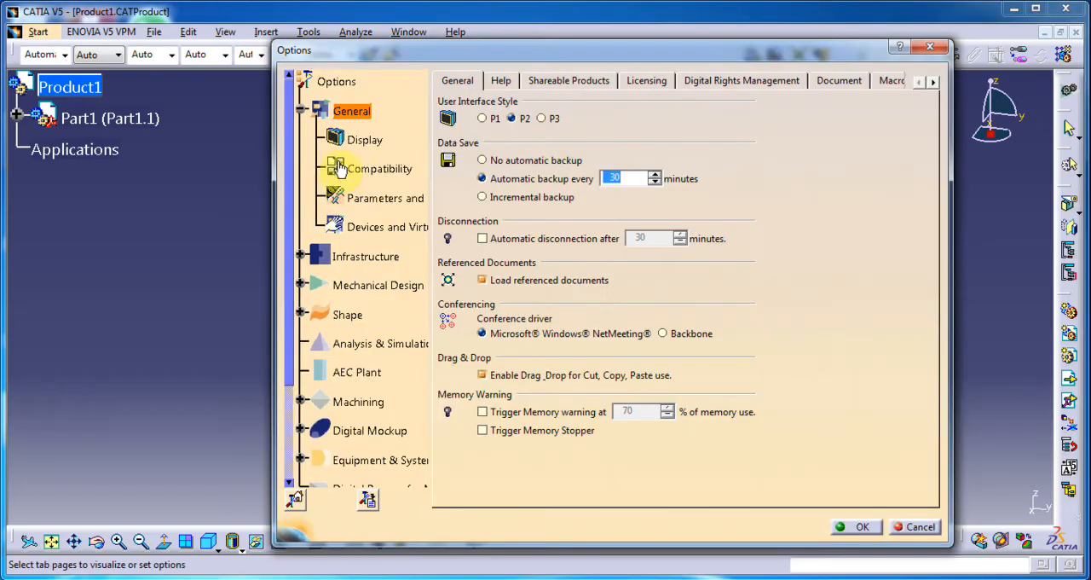
mouse_move(414, 53)
left_mouse_down()
mouse_move(462, 70)
mouse_move(276, 80)
mouse_move(376, 38)
mouse_move(471, 61)
mouse_move(410, 59)
mouse_move(425, 42)
left_mouse_up()
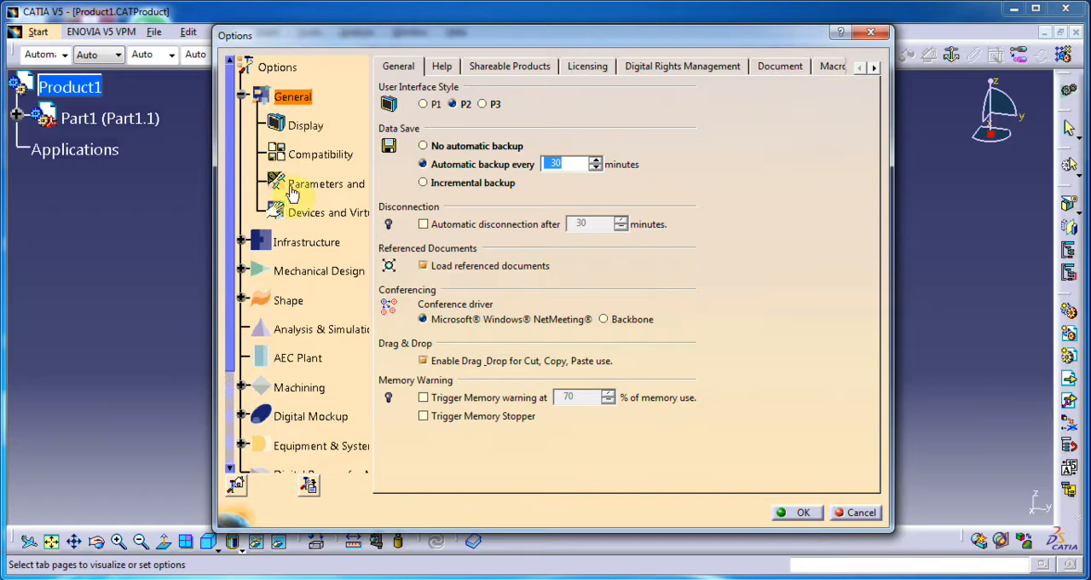
middle_click_drag(278, 202, 295, 216)
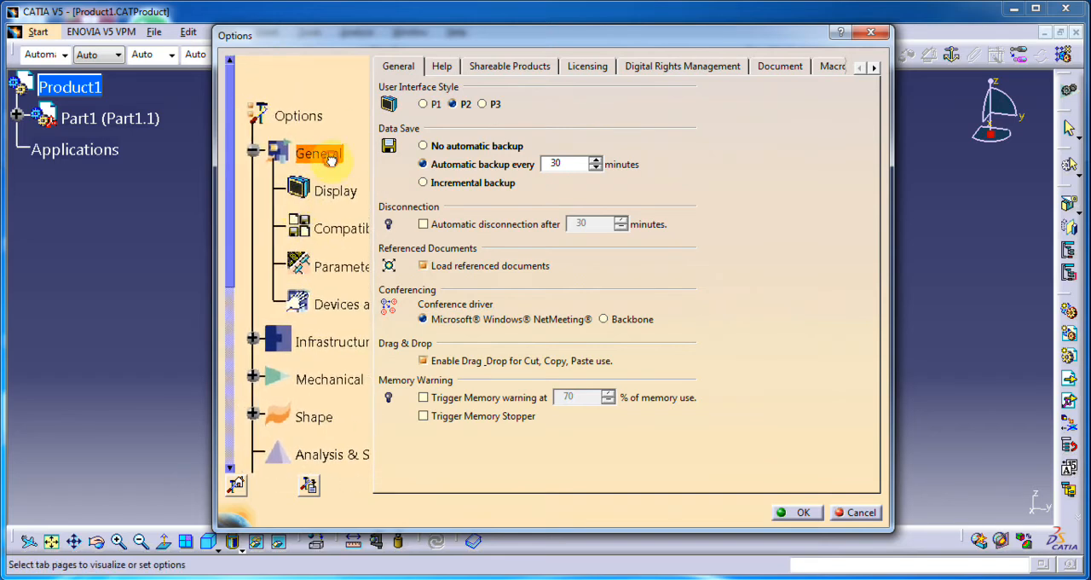
left_click(334, 203)
left_click(332, 232)
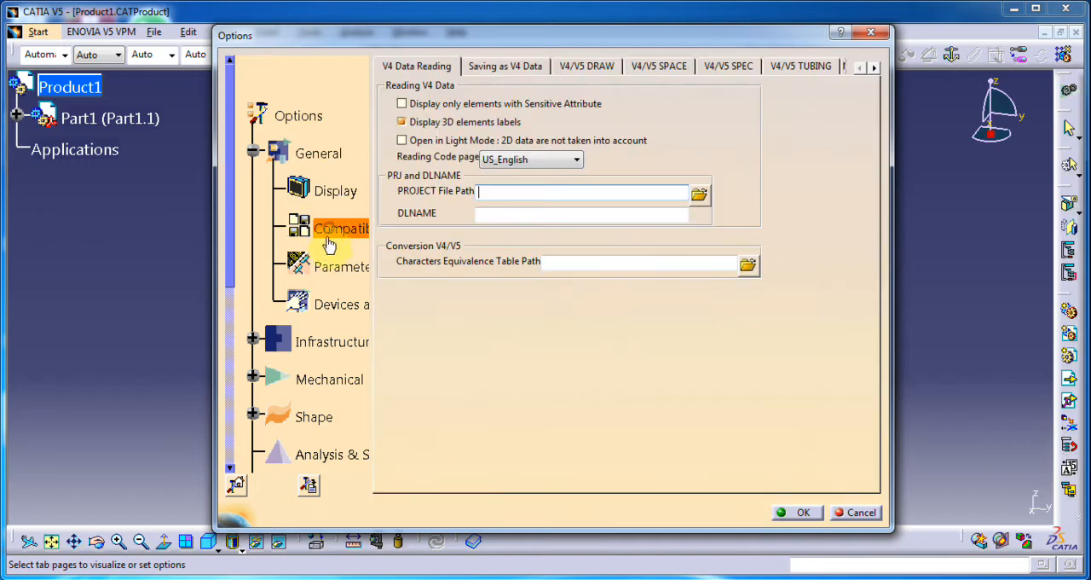
left_click(319, 254)
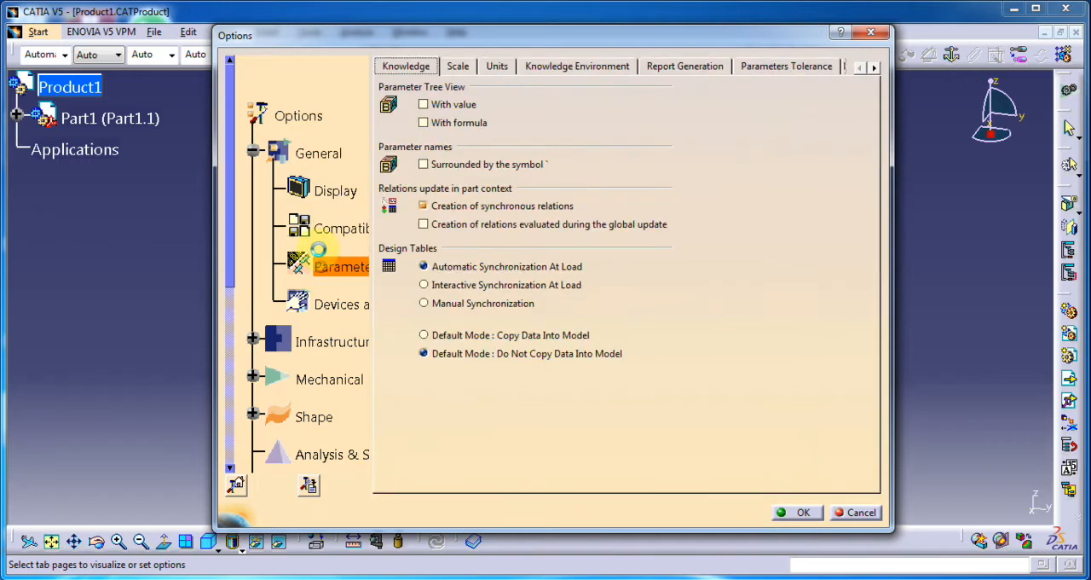
left_click(311, 158)
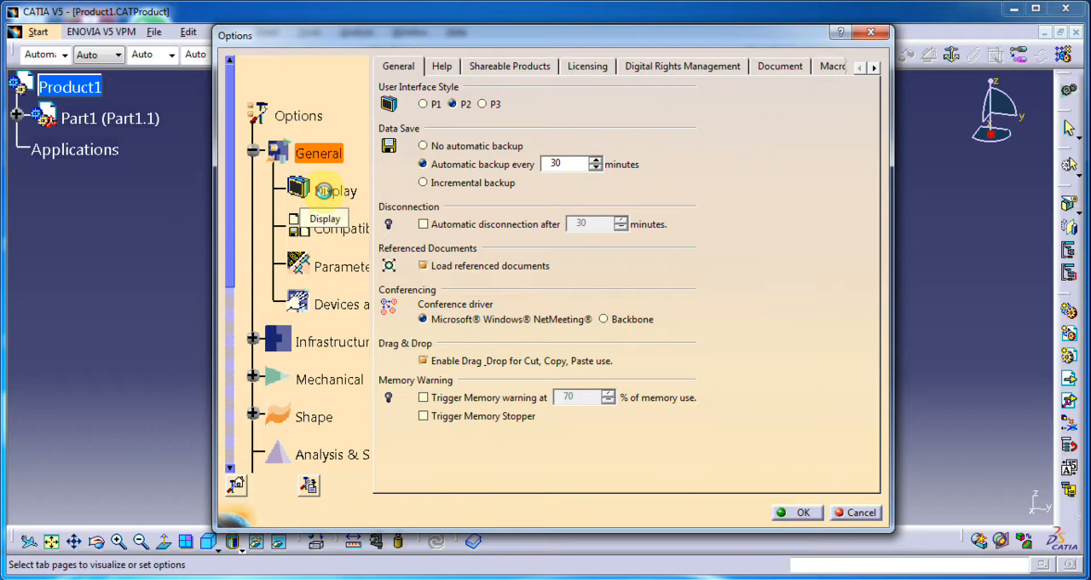
left_click(326, 196)
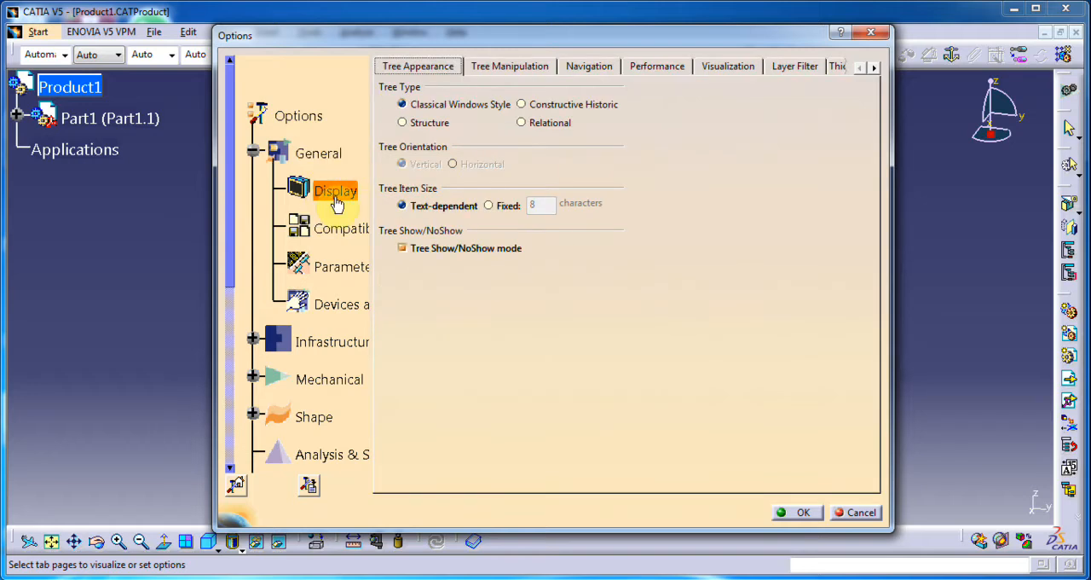
left_click(317, 155)
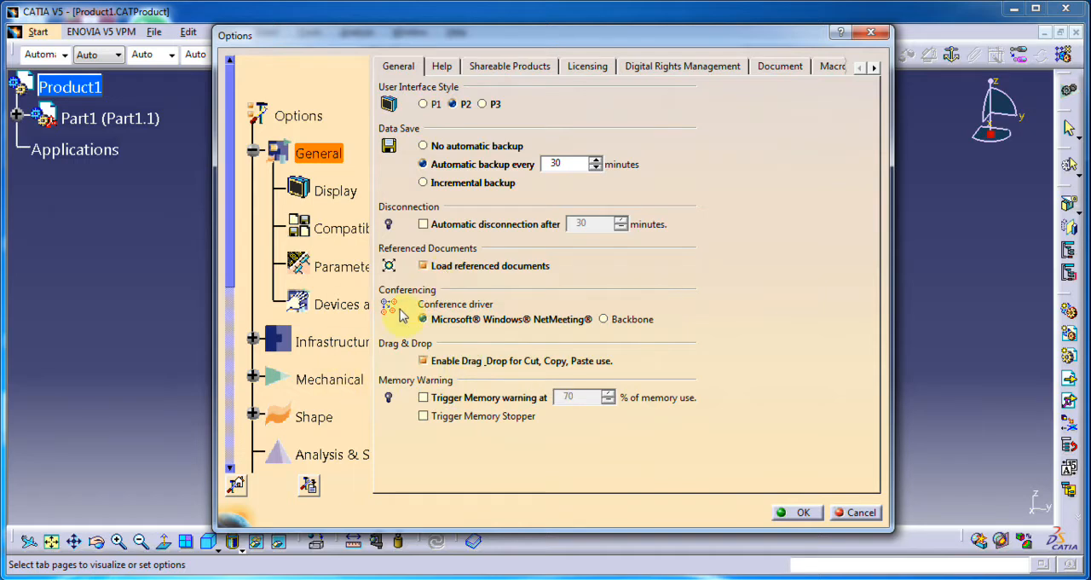
Step: Try the reset to default parameter values with the scope set to all the tabpages, and dismiss it without resetting
left_click(236, 486)
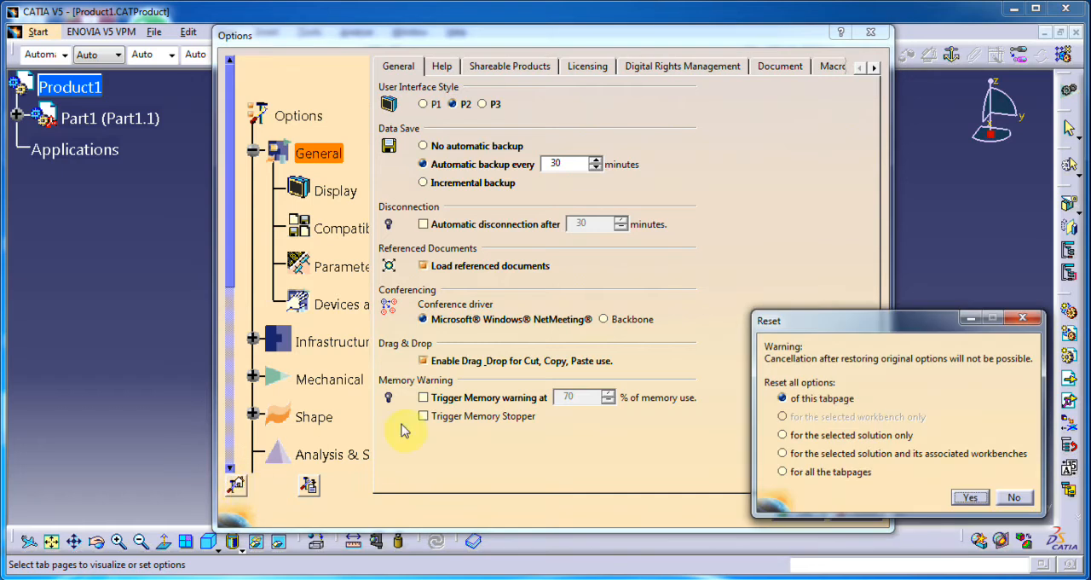
left_click_drag(823, 337, 777, 249)
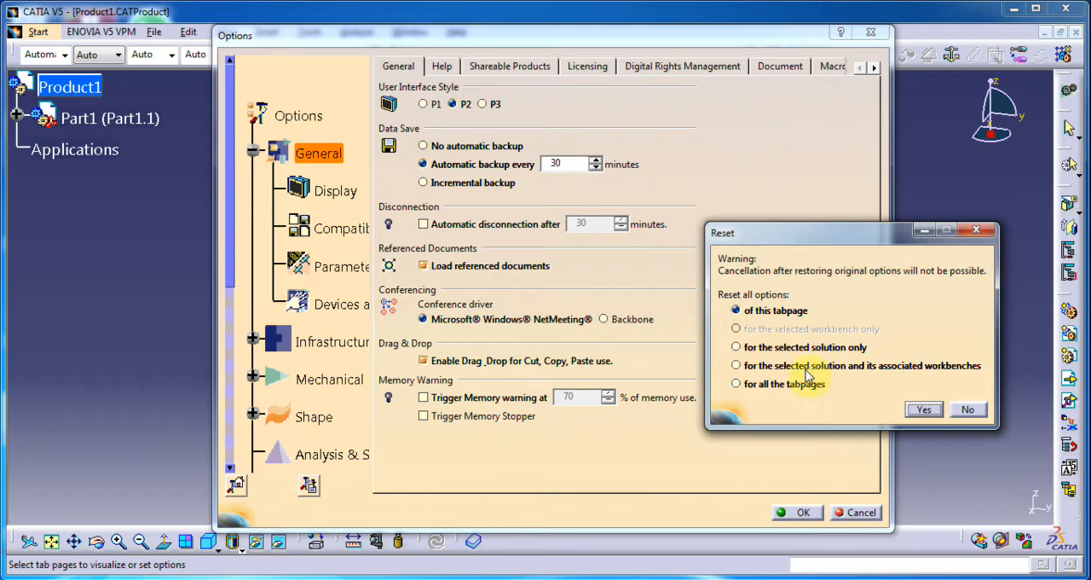
left_click(736, 383)
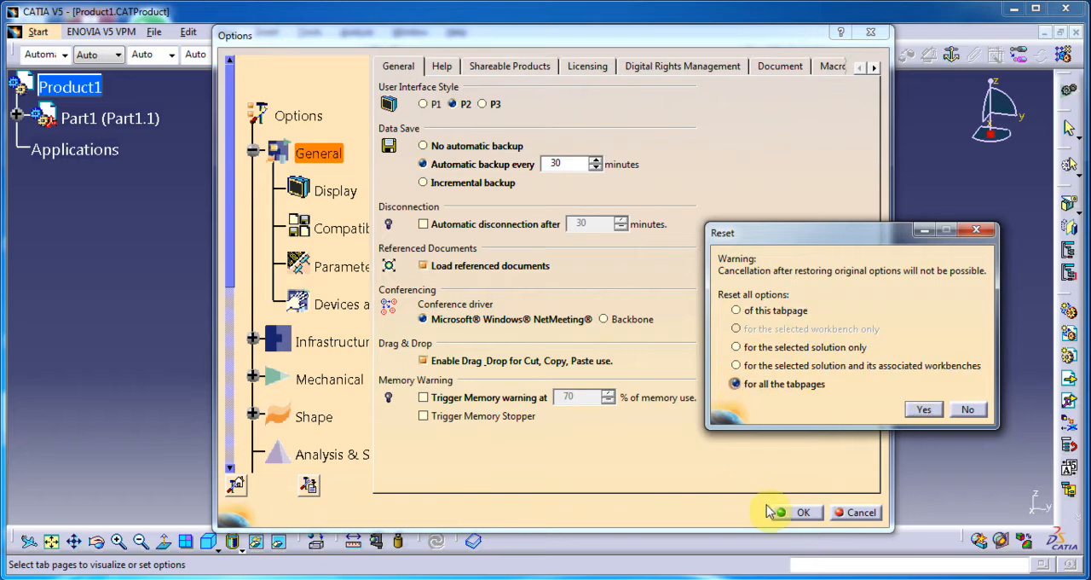
left_click(746, 386)
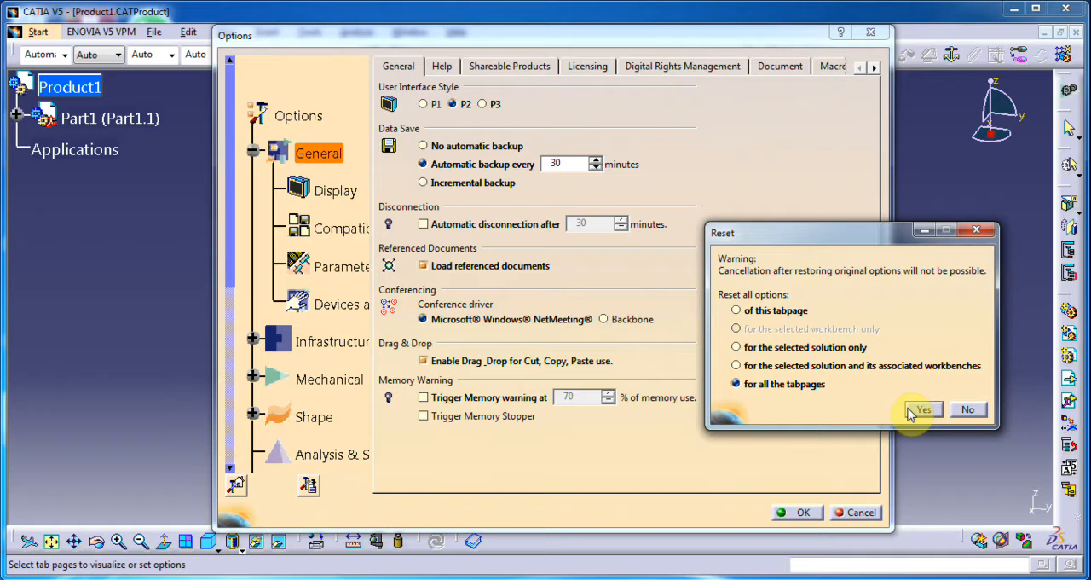
left_click(989, 231)
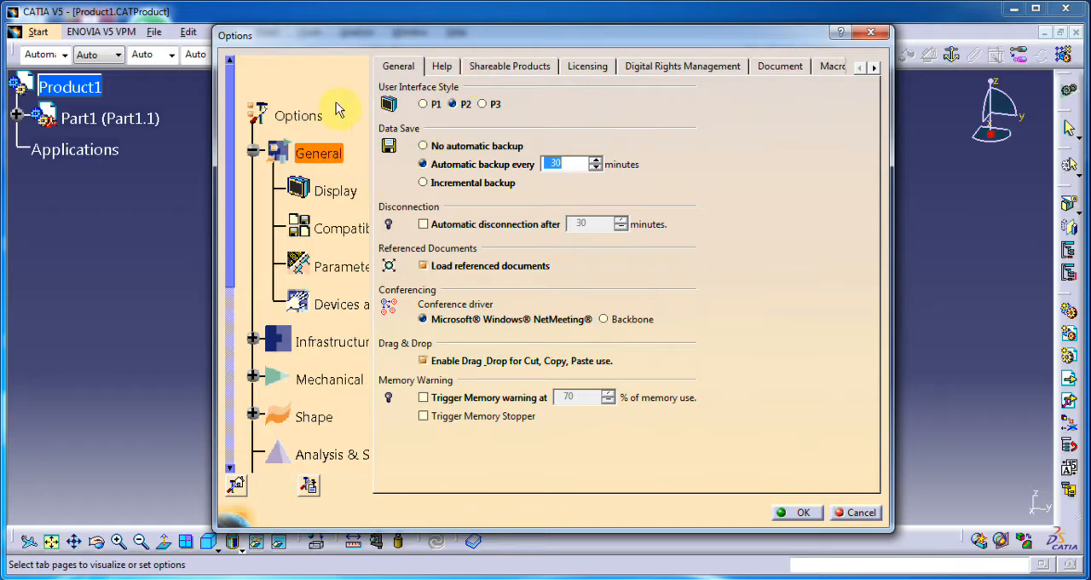
Step: Set the user interface style to P3 in the General options and accept the restart notice and the change
left_click(315, 159)
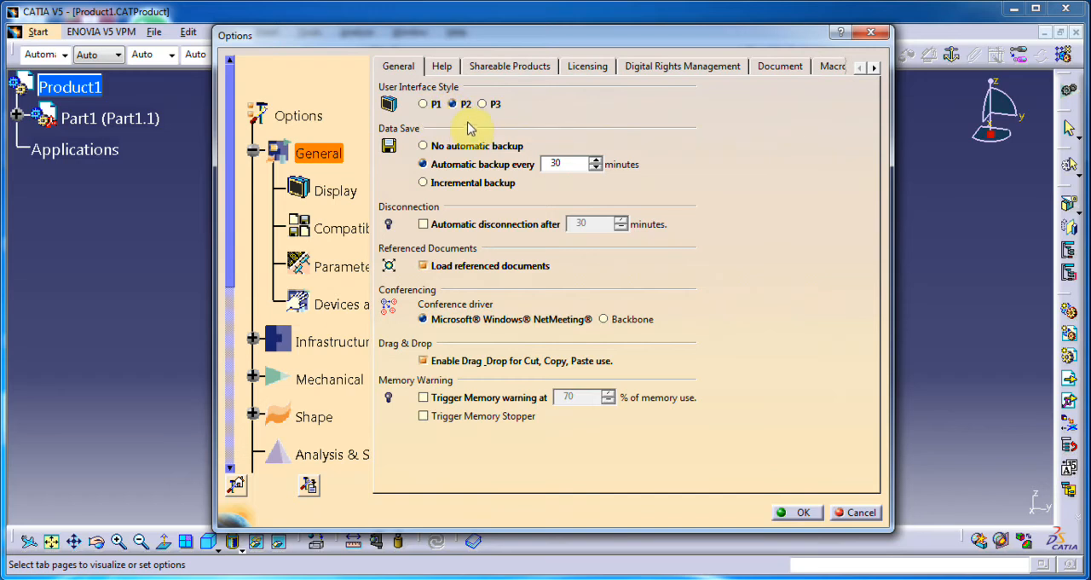
left_click_drag(487, 38, 746, 170)
left_click_drag(648, 277, 514, 68)
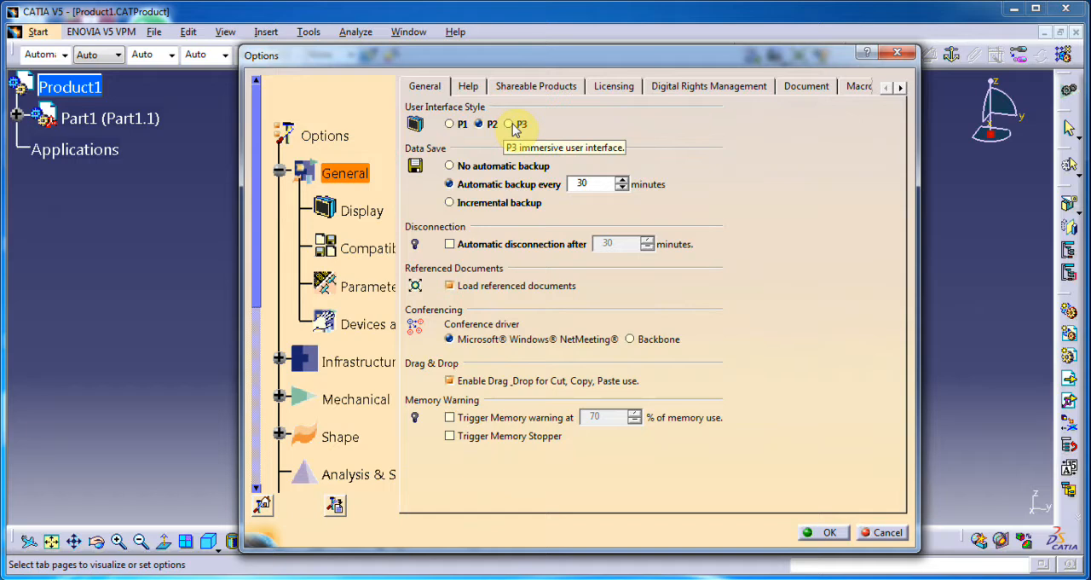
left_click(509, 124)
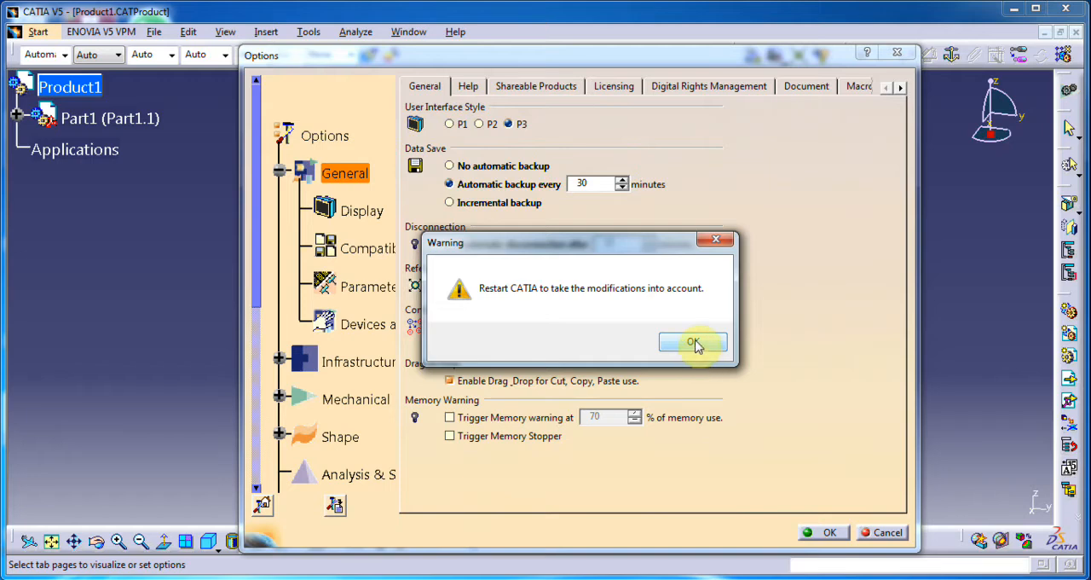
left_click(694, 342)
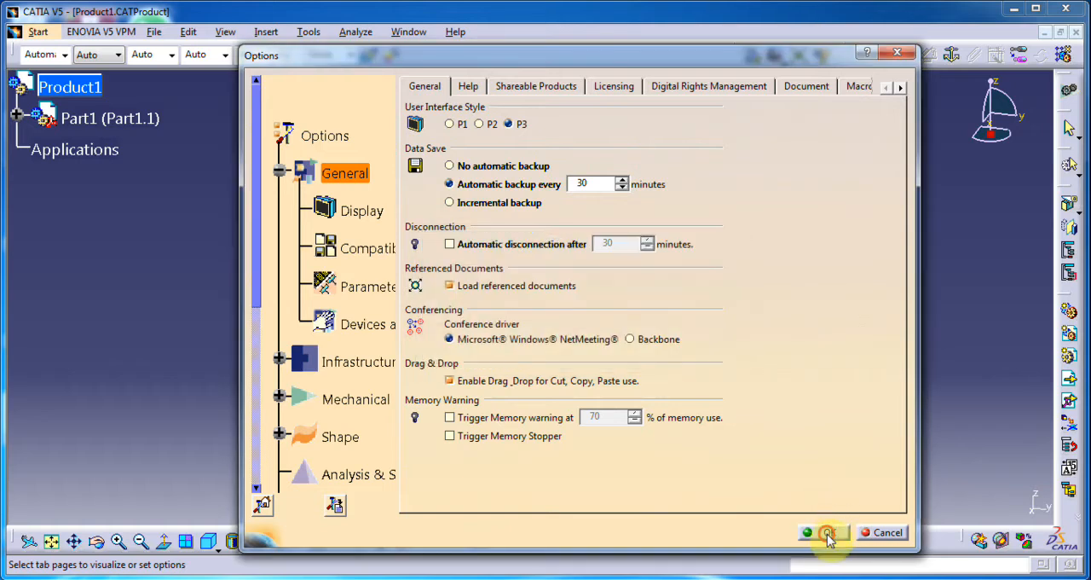
left_click(824, 532)
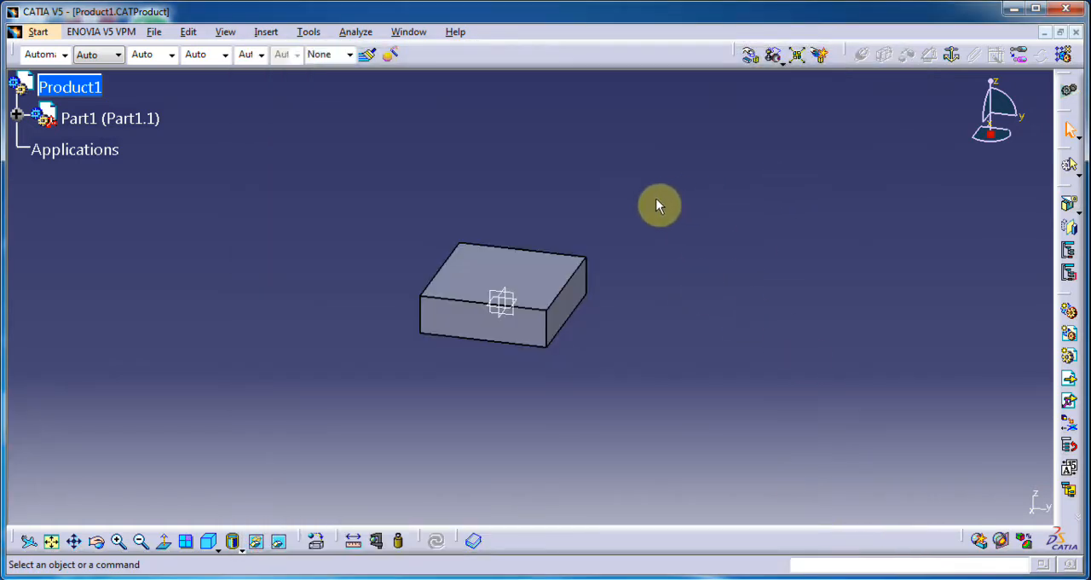
Step: Close and relaunch CATIA, dismiss the welcome dialog, and view the immersive P3 workspace
left_click(1065, 11)
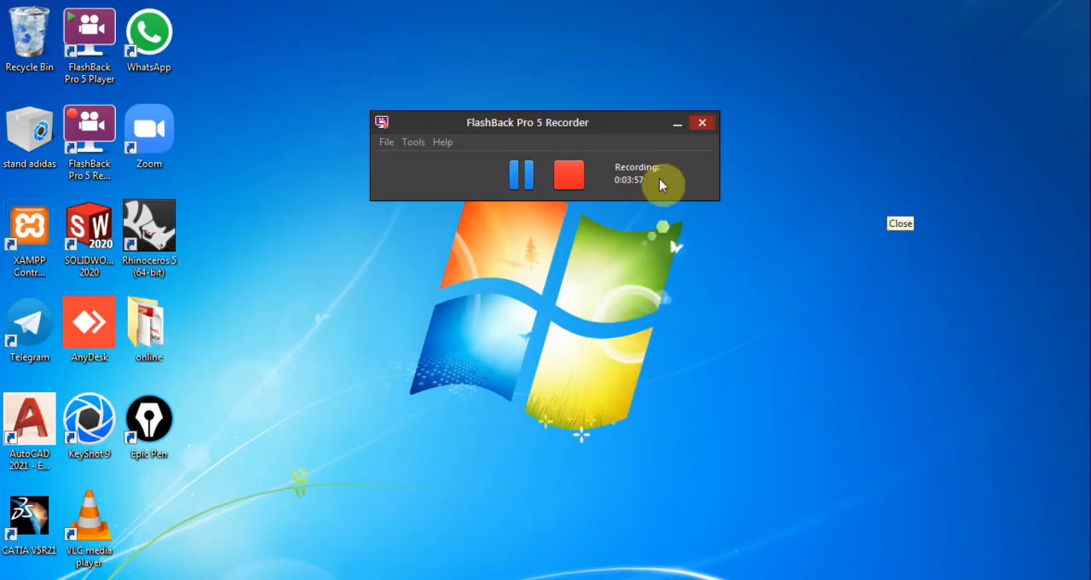
left_click(674, 128)
double_click(26, 527)
left_click(331, 345)
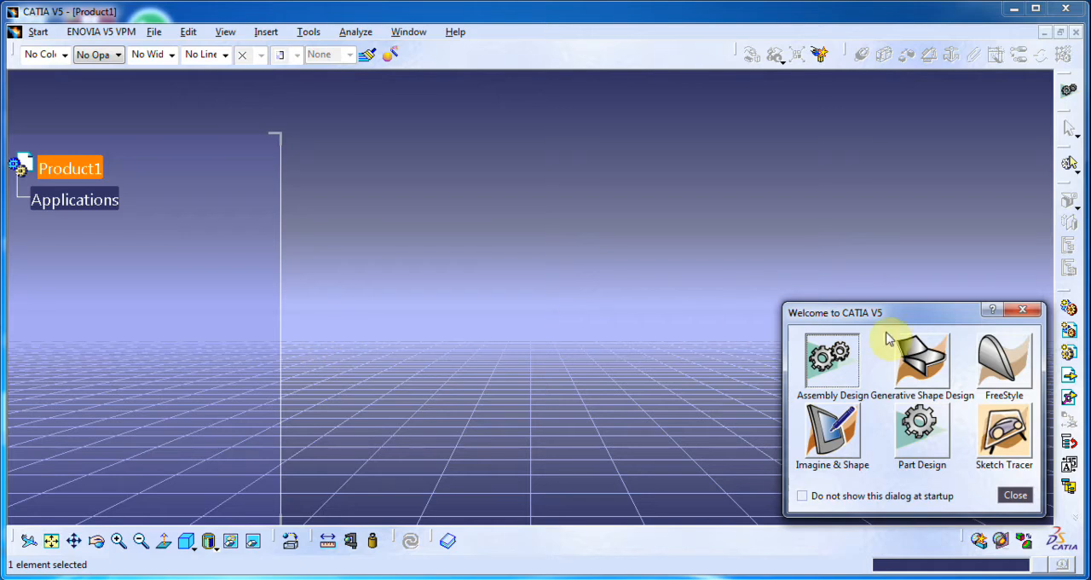
left_click(1023, 309)
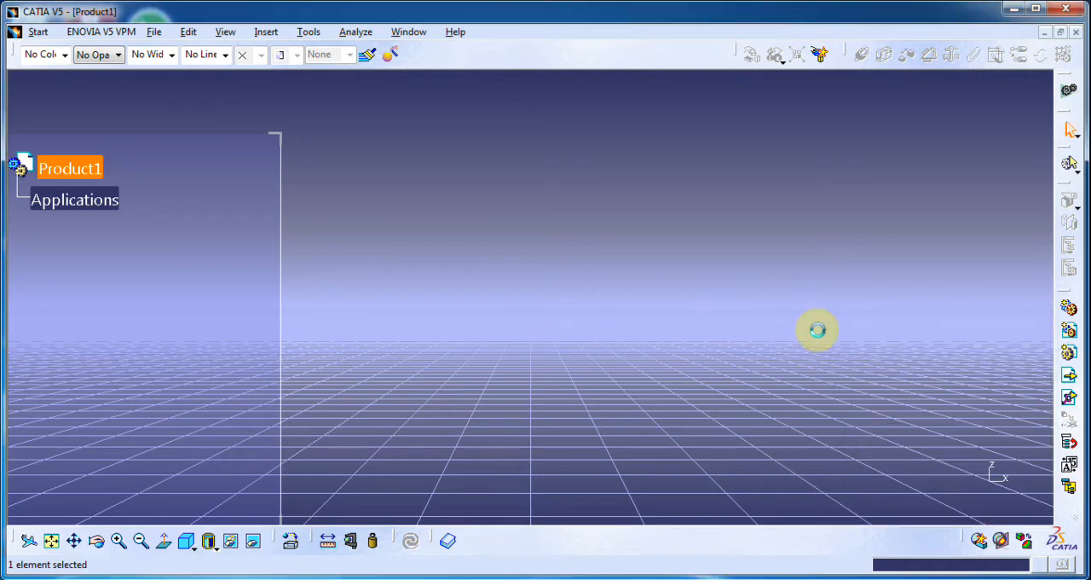
middle_click_drag(718, 376, 545, 461)
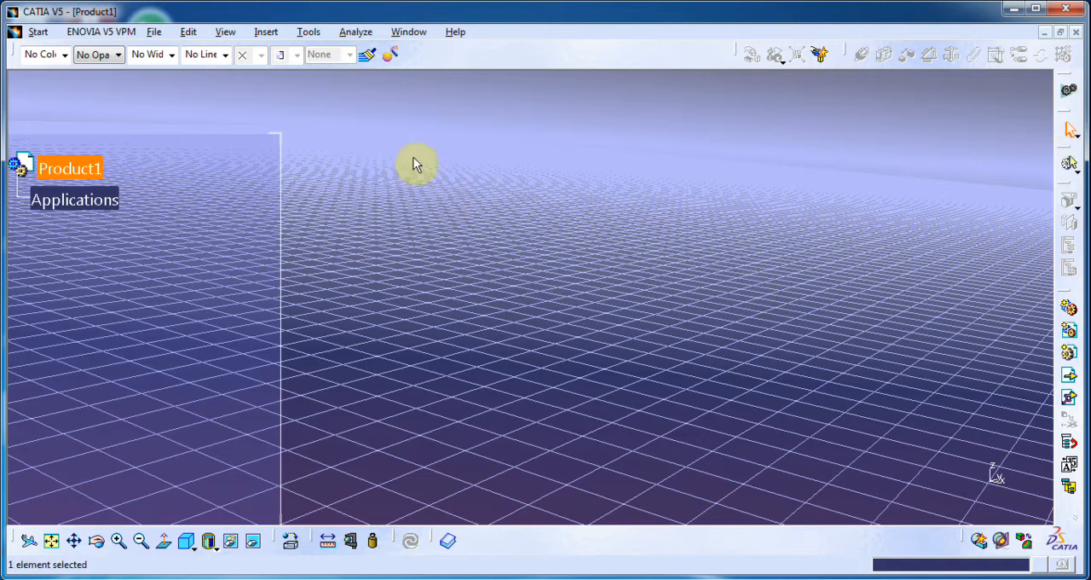
Step: Set the user interface style to P2 in the General options and accept the restart notice and the change
left_click(308, 32)
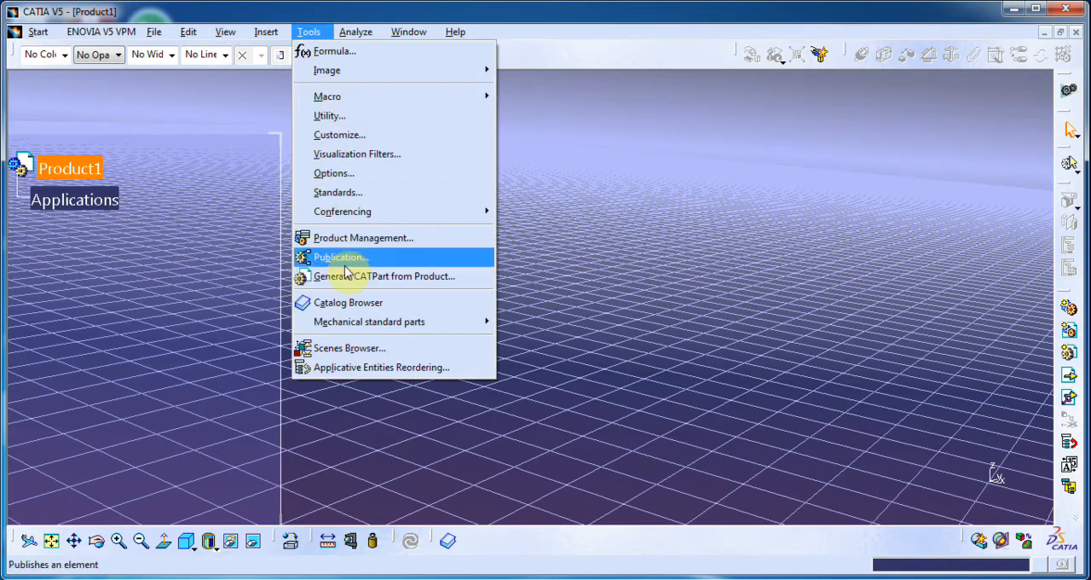
left_click(338, 173)
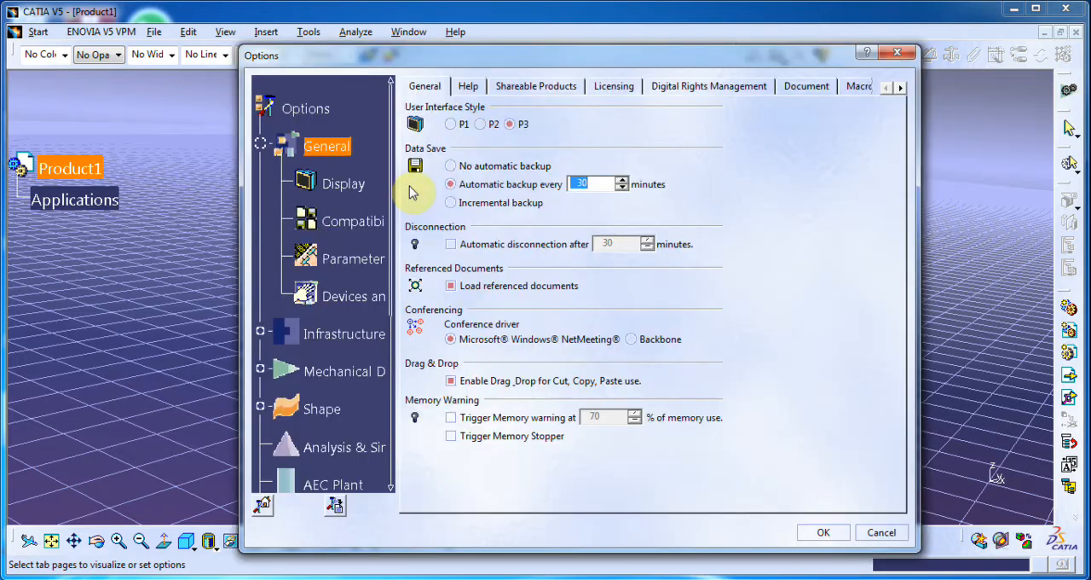
left_click(481, 125)
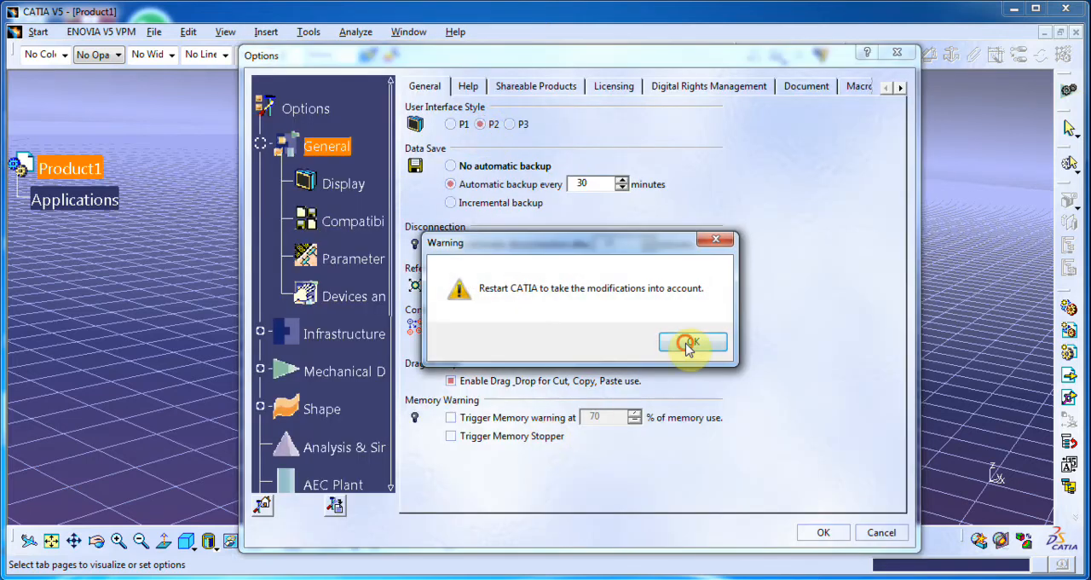
left_click(691, 344)
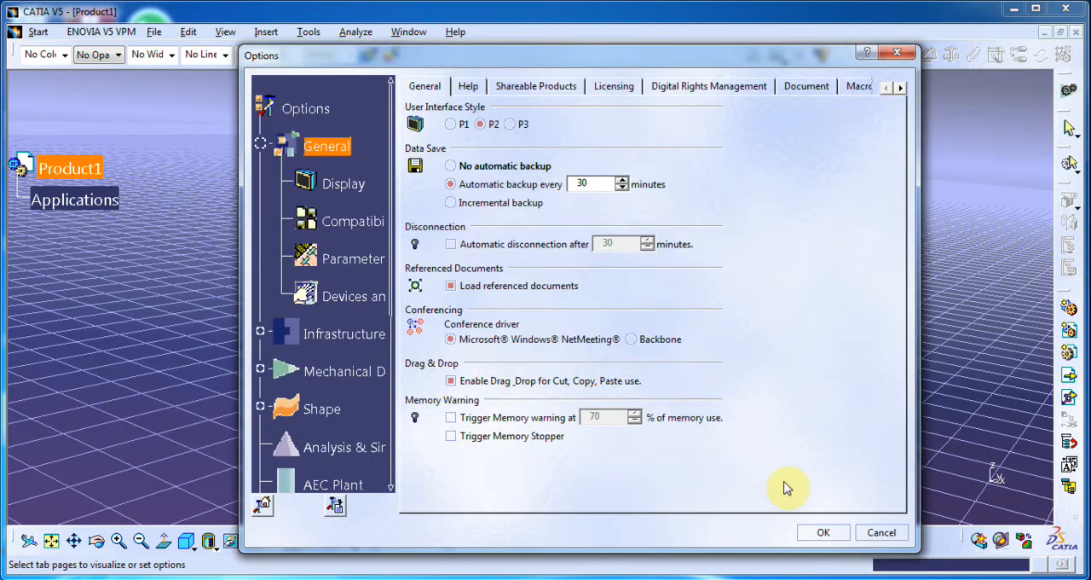
left_click(825, 535)
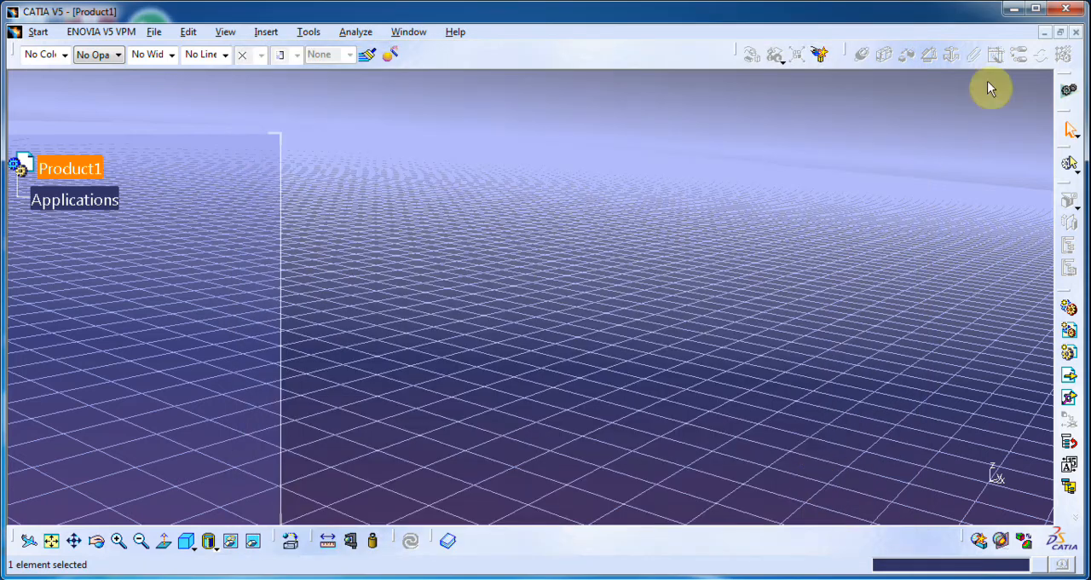
Step: Close and relaunch CATIA to apply the P2 interface style, and dismiss the welcome dialog
left_click(1068, 9)
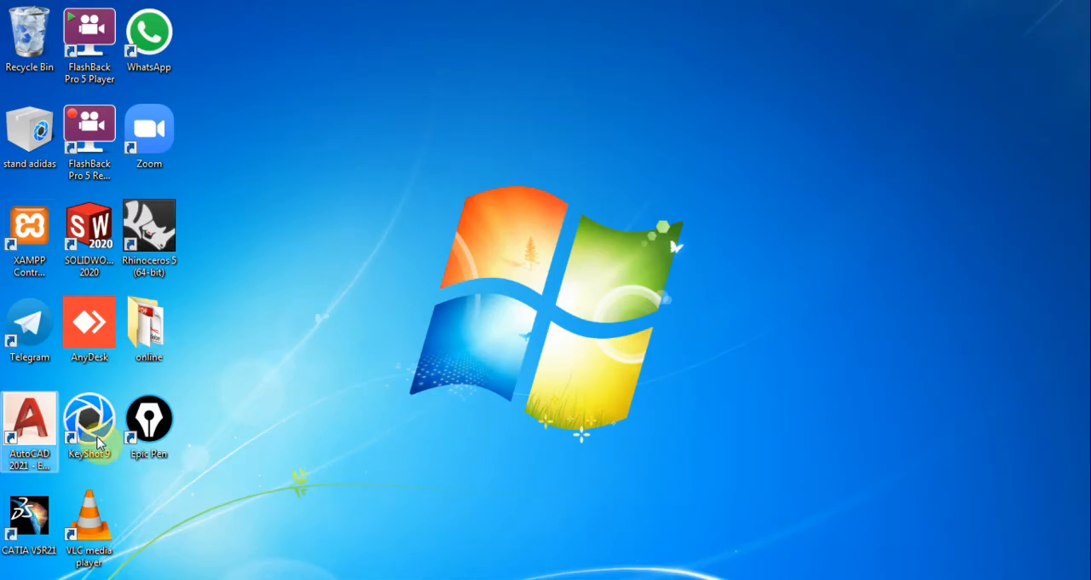
left_click(19, 509)
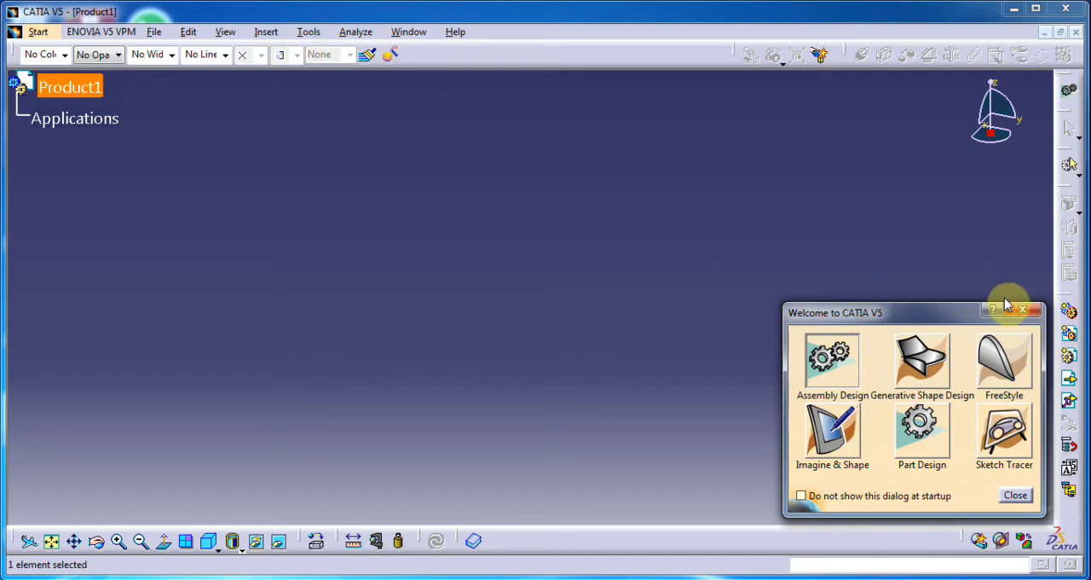
left_click(1025, 315)
Step: Disable drag and drop for cut, copy and paste in the General options
left_click(309, 32)
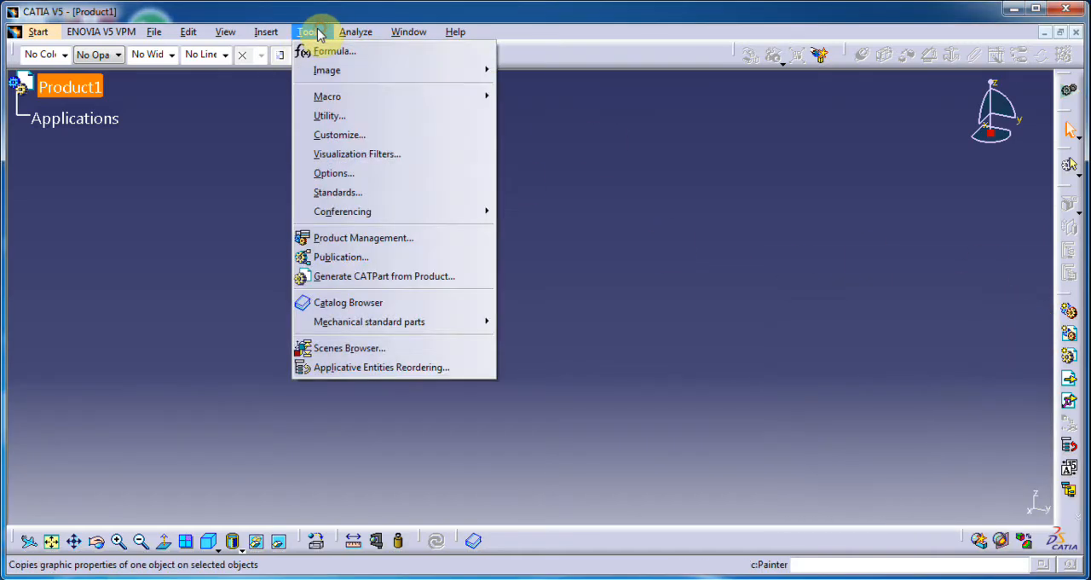
left_click(333, 173)
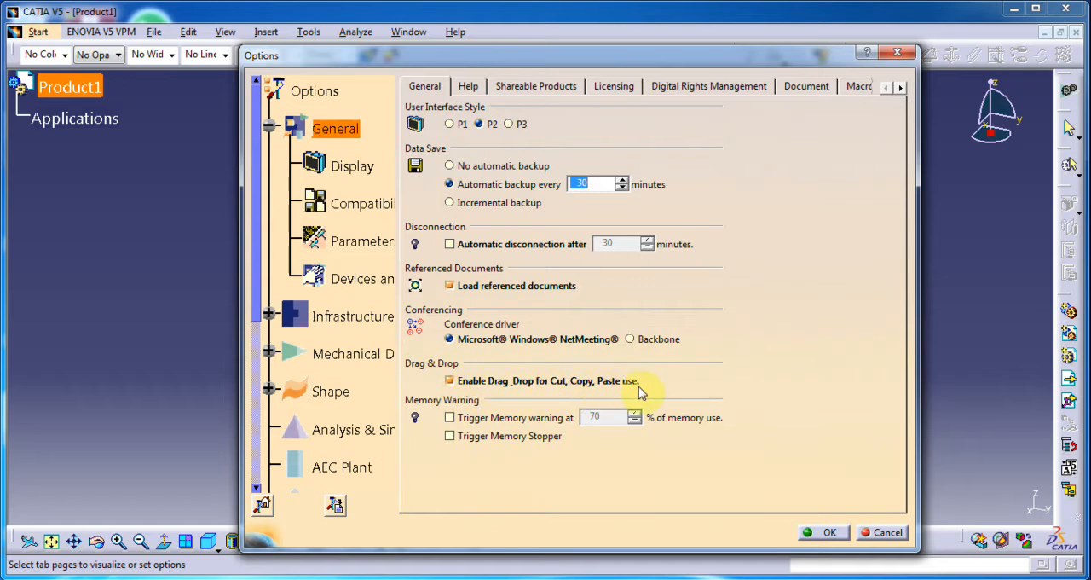
left_click(449, 381)
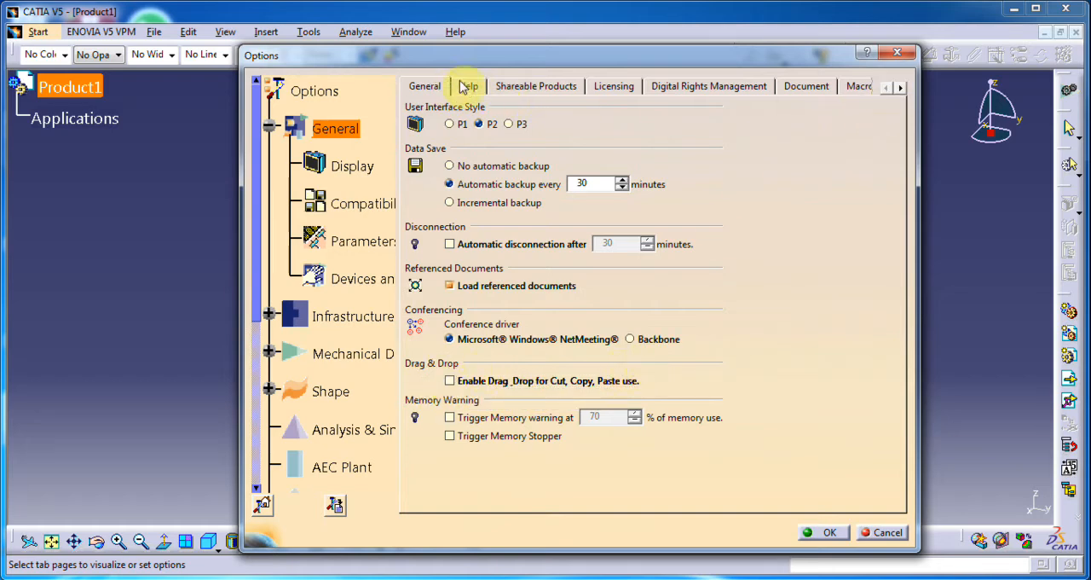
Step: Set the undo stack size to 20 in the General PCS options and dismiss the Windows color scheme prompt
left_click(901, 88)
left_click(900, 88)
left_click(900, 88)
left_click(900, 88)
left_click(901, 88)
left_click(528, 87)
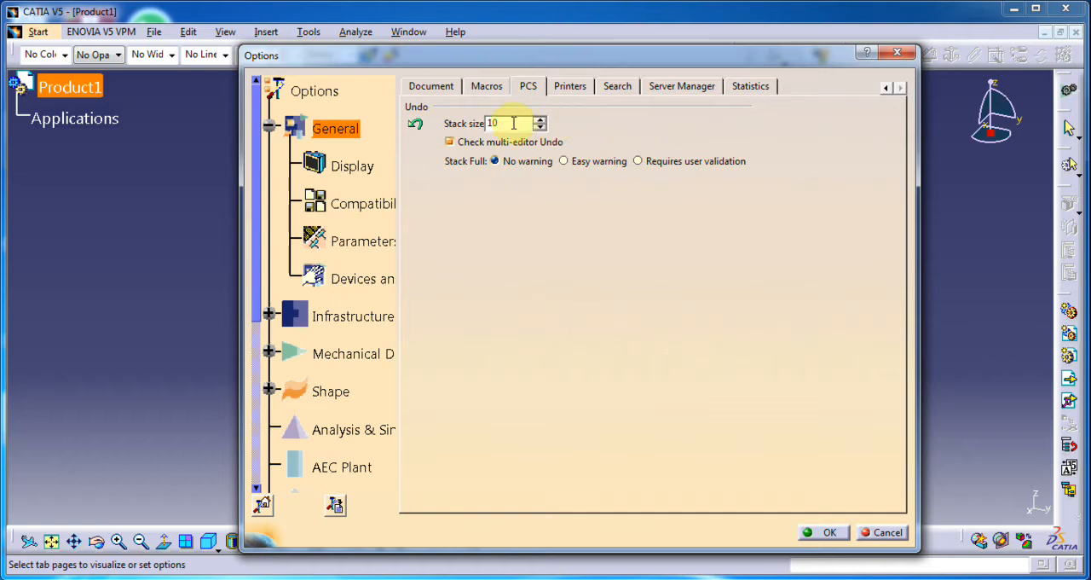
left_click_drag(512, 123, 449, 124)
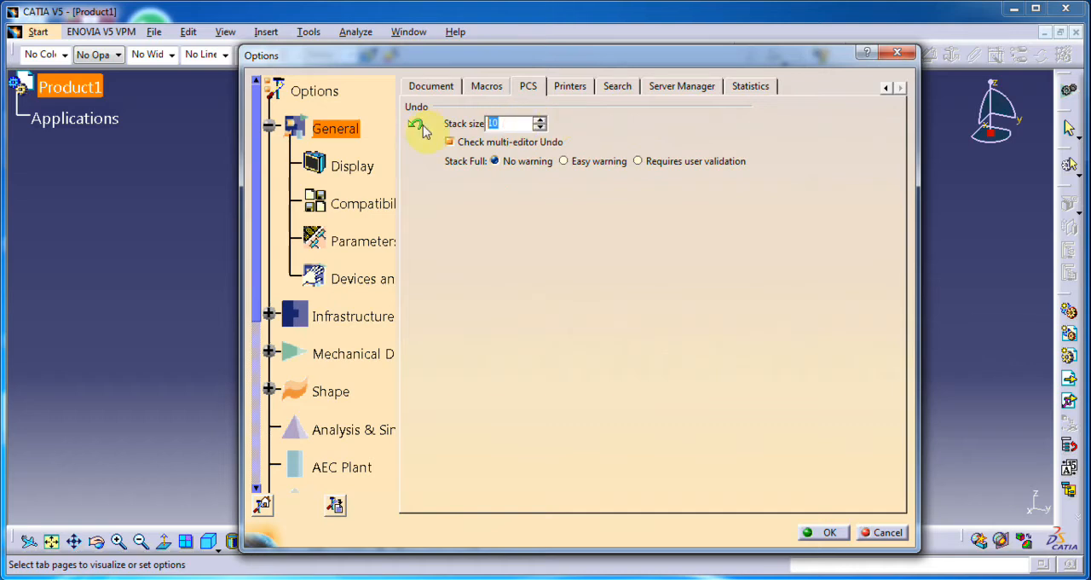
type("20")
left_click(476, 189)
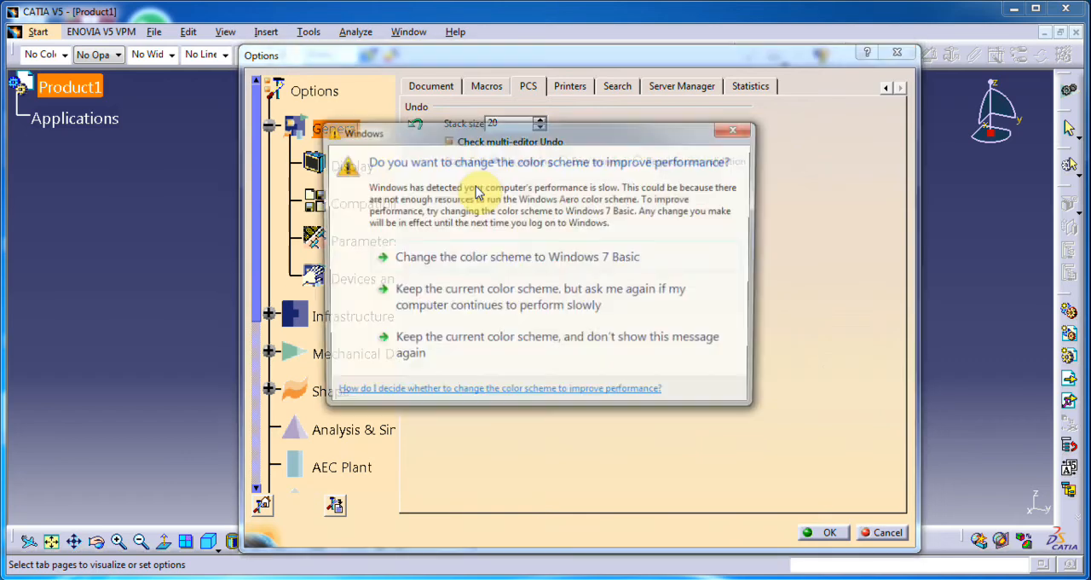
left_click(749, 128)
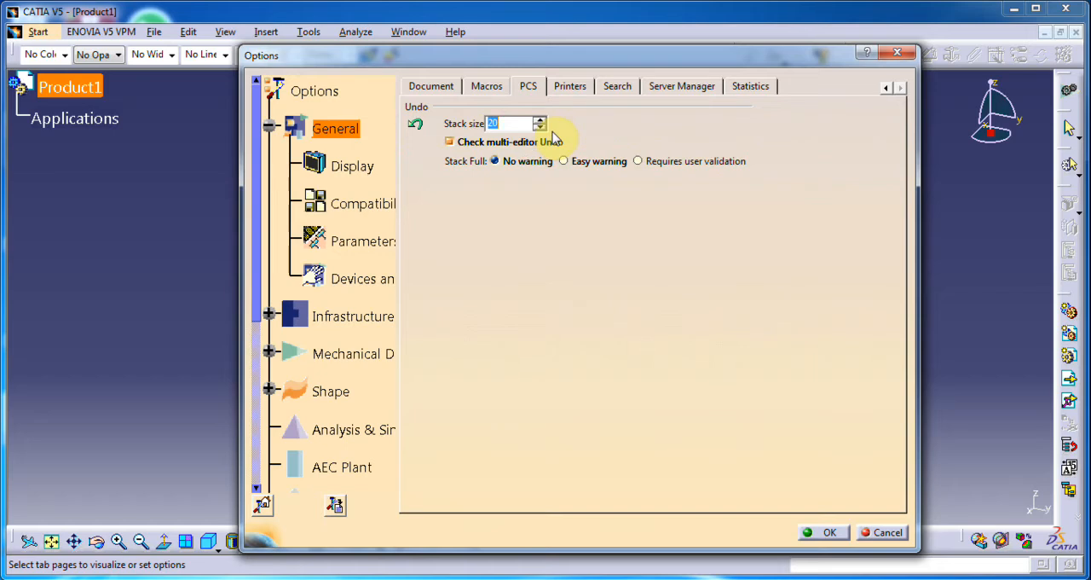
Step: Keep tree zoom after clicking on any branch enabled in the Display tree manipulation options, and accept the options
left_click(365, 175)
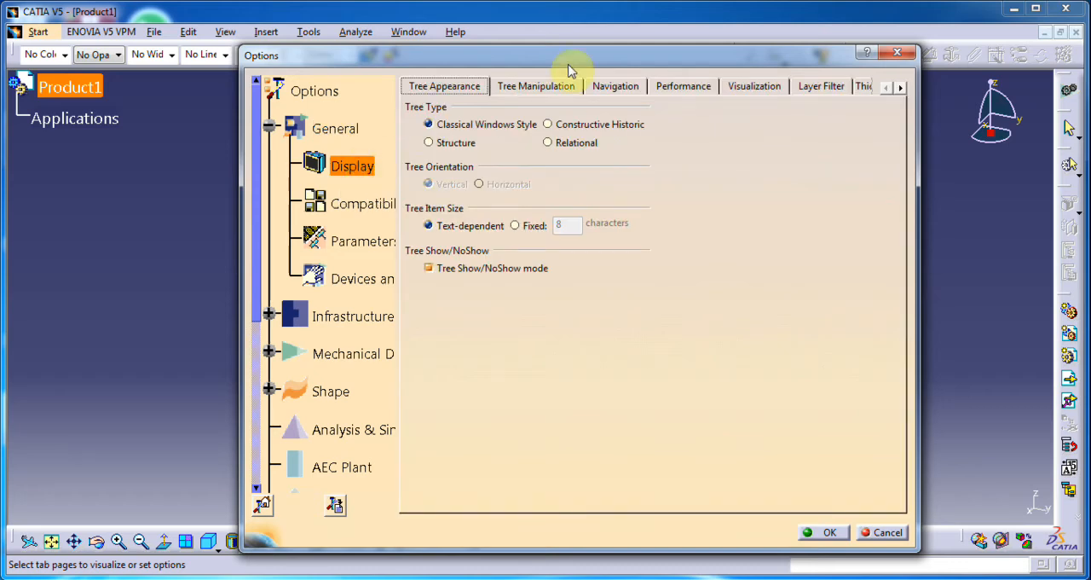
left_click(548, 88)
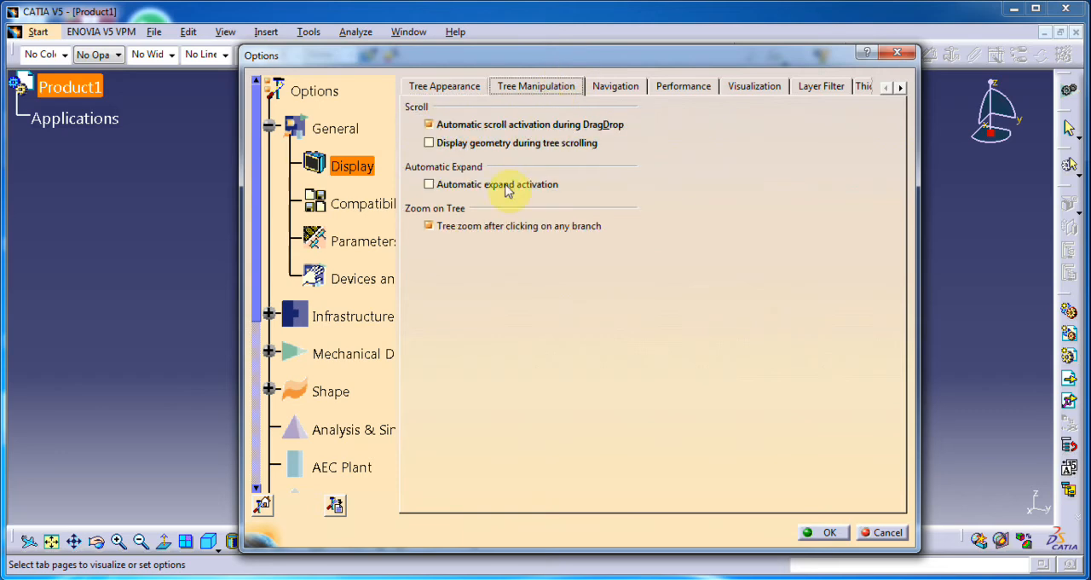
left_click(430, 227)
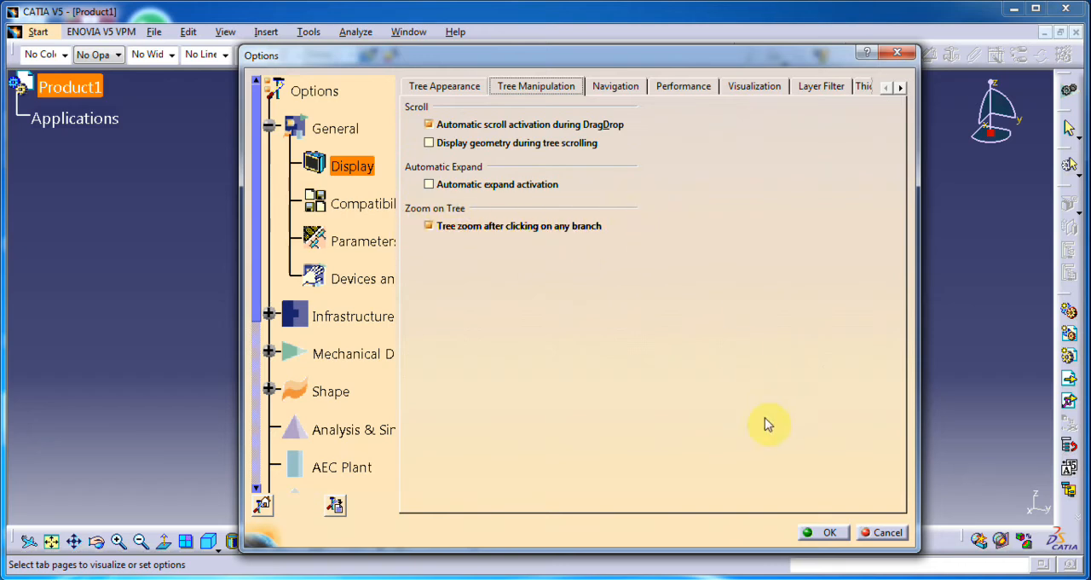
left_click(815, 533)
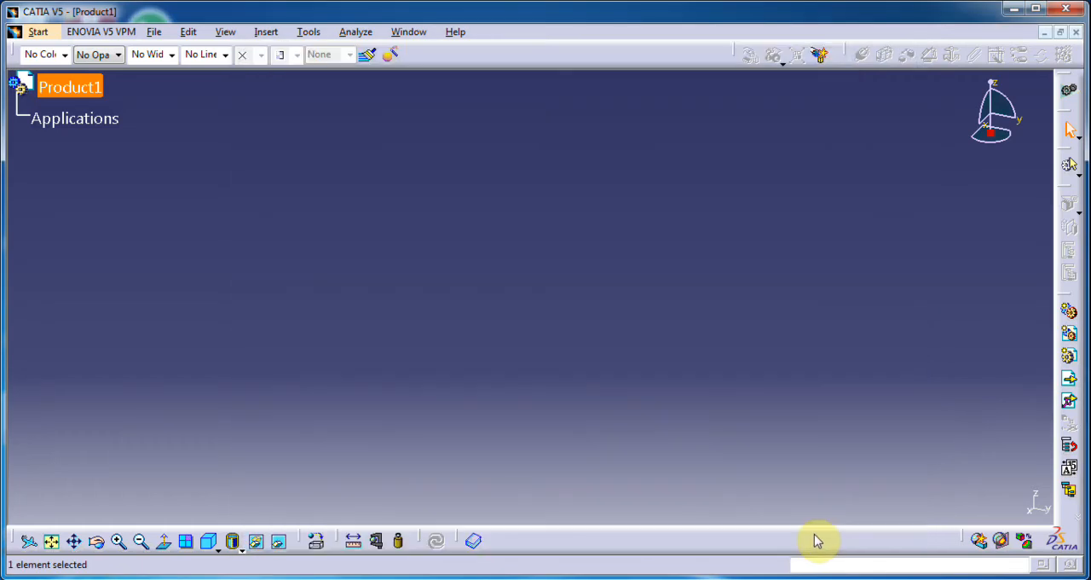
Step: Open the recent file Product1.CATProduct and expand Part1 in the specification tree down to its planes and PartBody
left_click(38, 32)
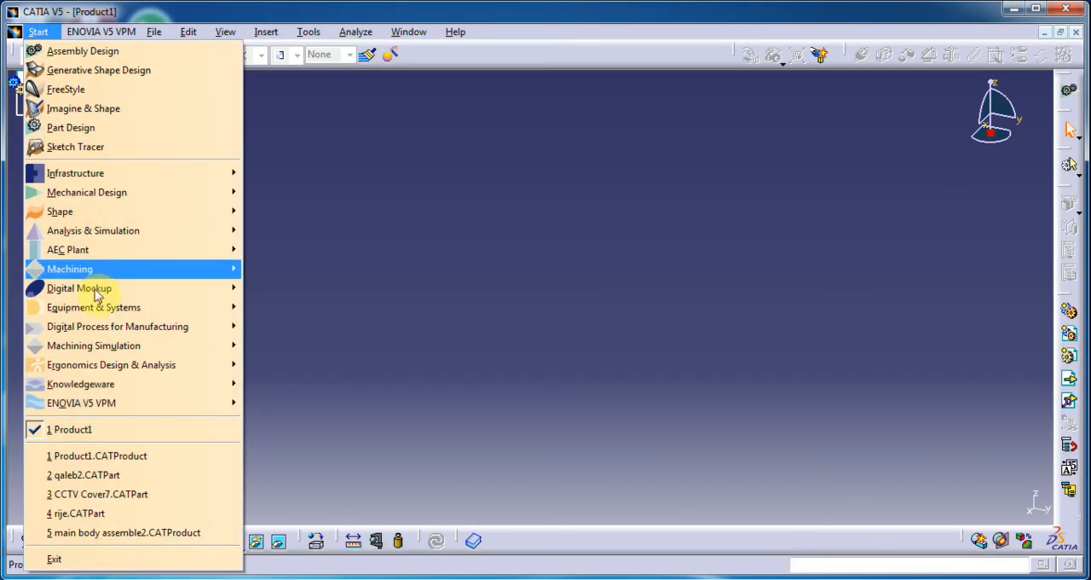
left_click(70, 453)
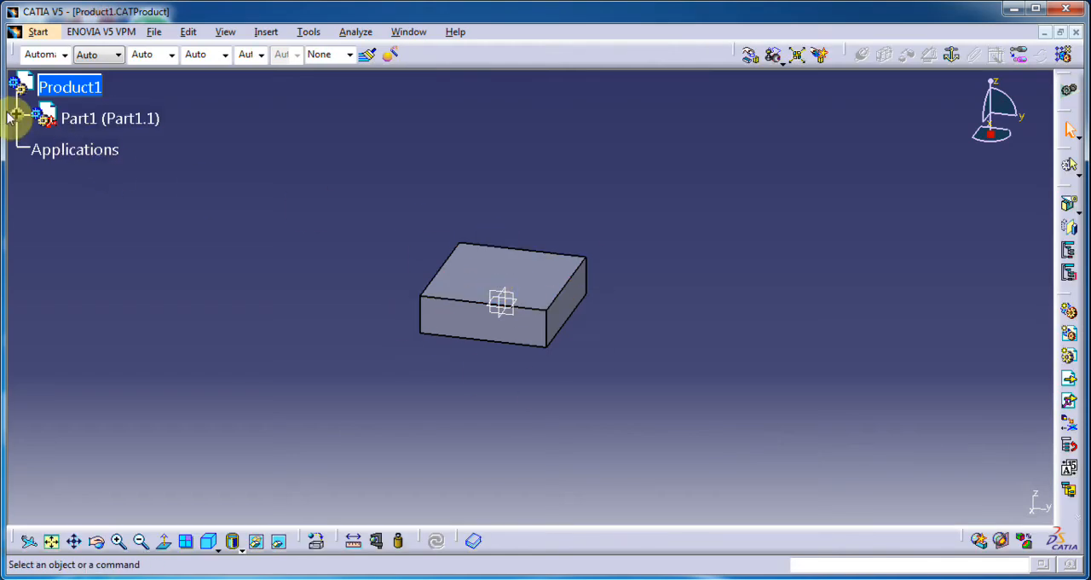
left_click(16, 114)
left_click(38, 146)
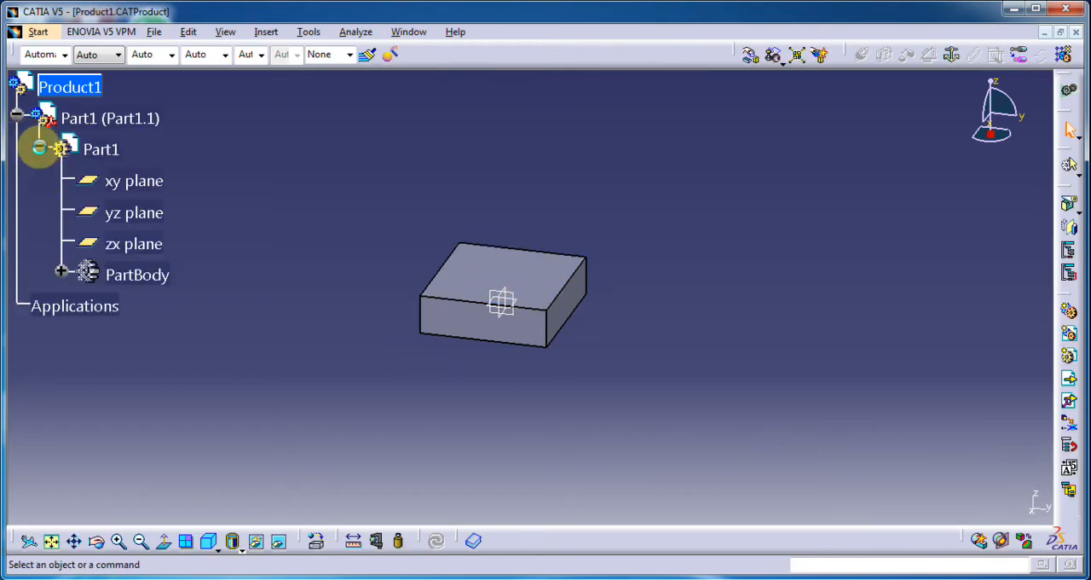
Step: Test the tree zoom by activating the specification tree from a branch, resizing it, and switching back to zoom the block model
left_click(62, 207)
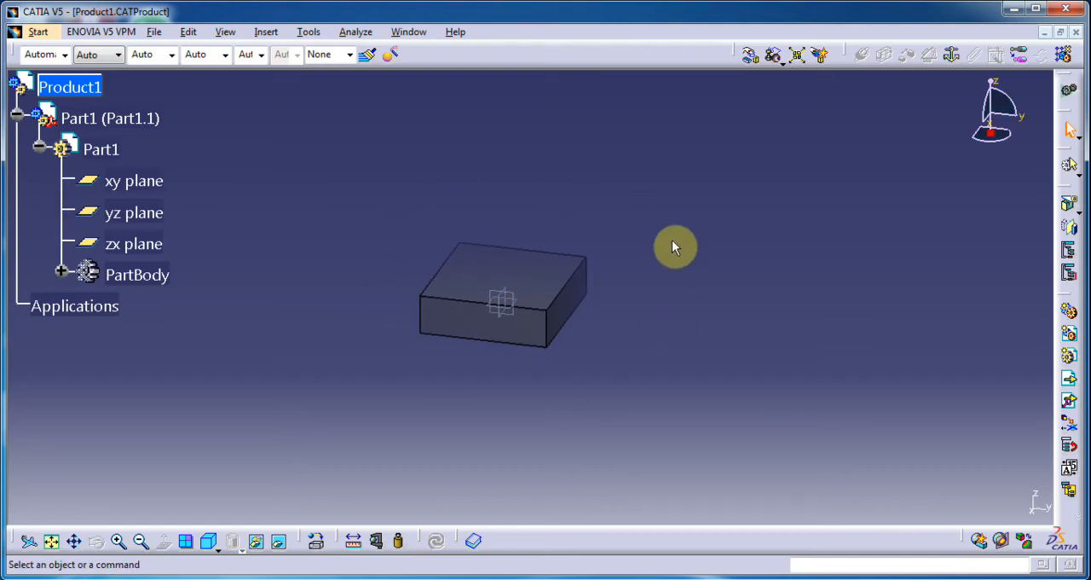
middle_click_drag(502, 243, 522, 162)
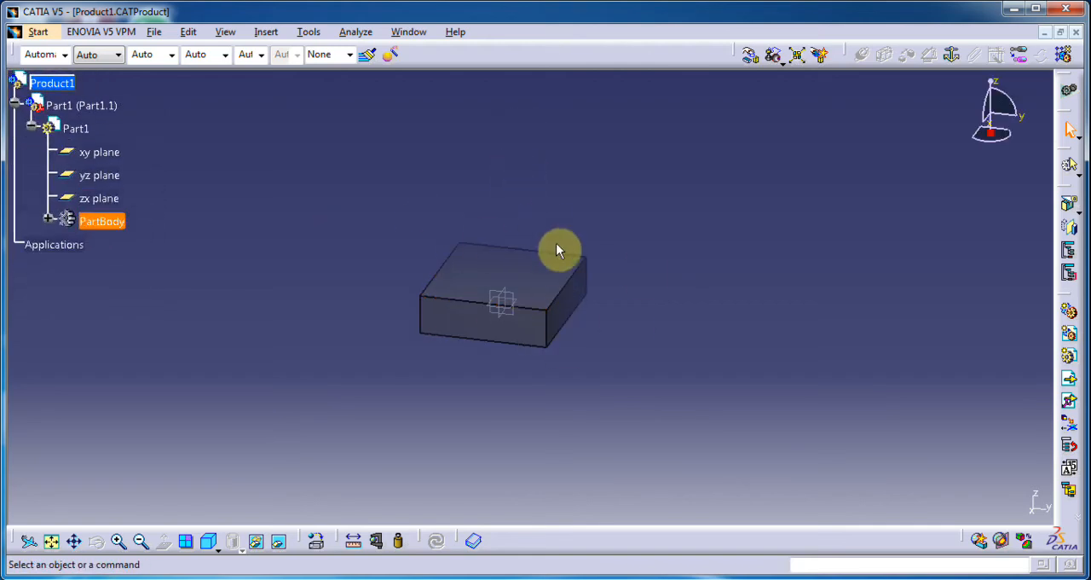
mouse_move(176, 207)
middle_mouse_down()
mouse_move(196, 142)
mouse_move(197, 246)
mouse_move(195, 144)
mouse_move(176, 196)
middle_mouse_up()
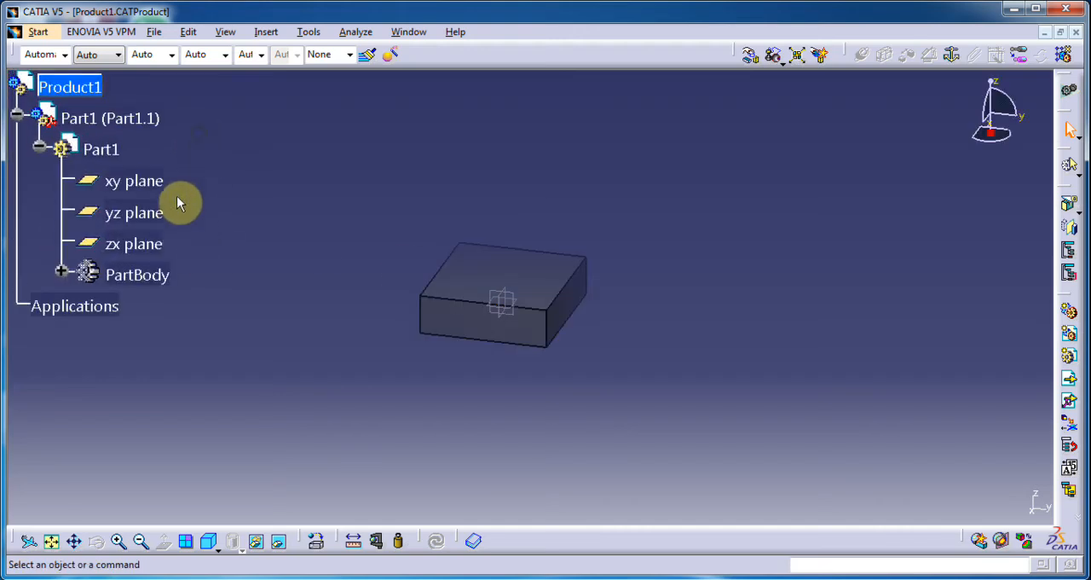
left_click(61, 218)
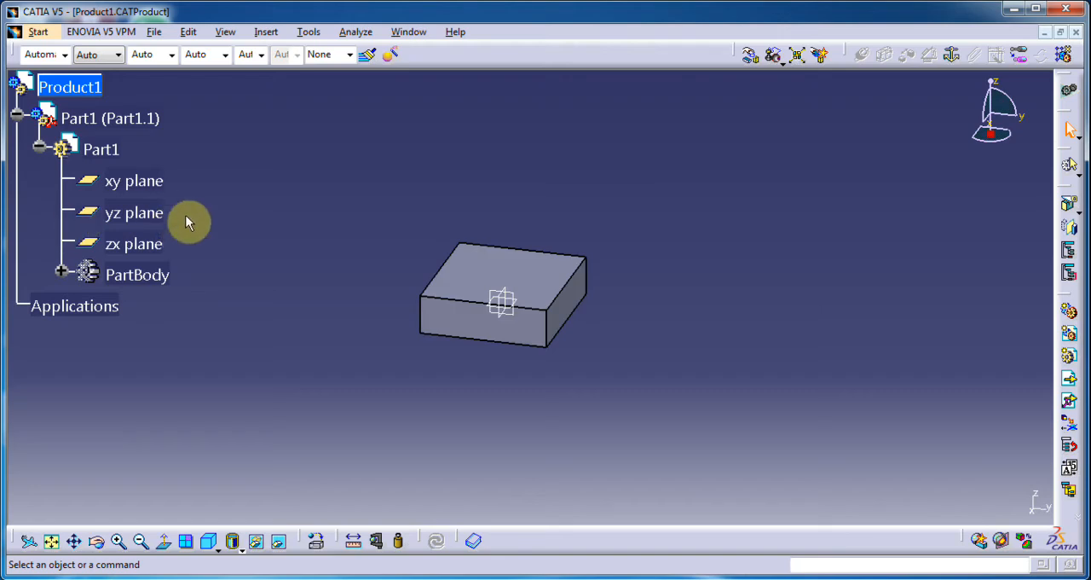
middle_click_drag(348, 266, 356, 238)
left_click(349, 268)
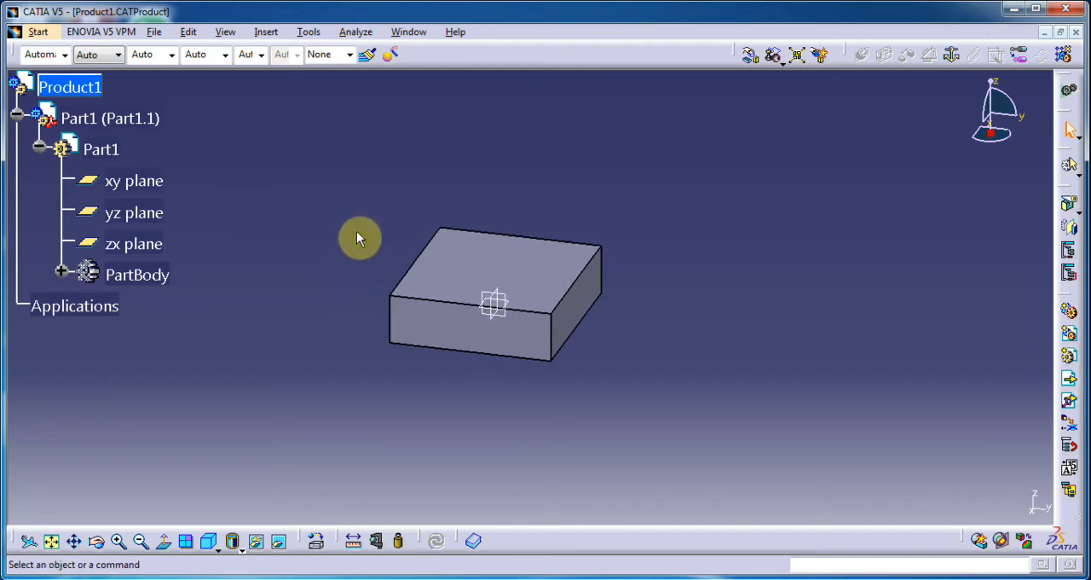
left_click(61, 216)
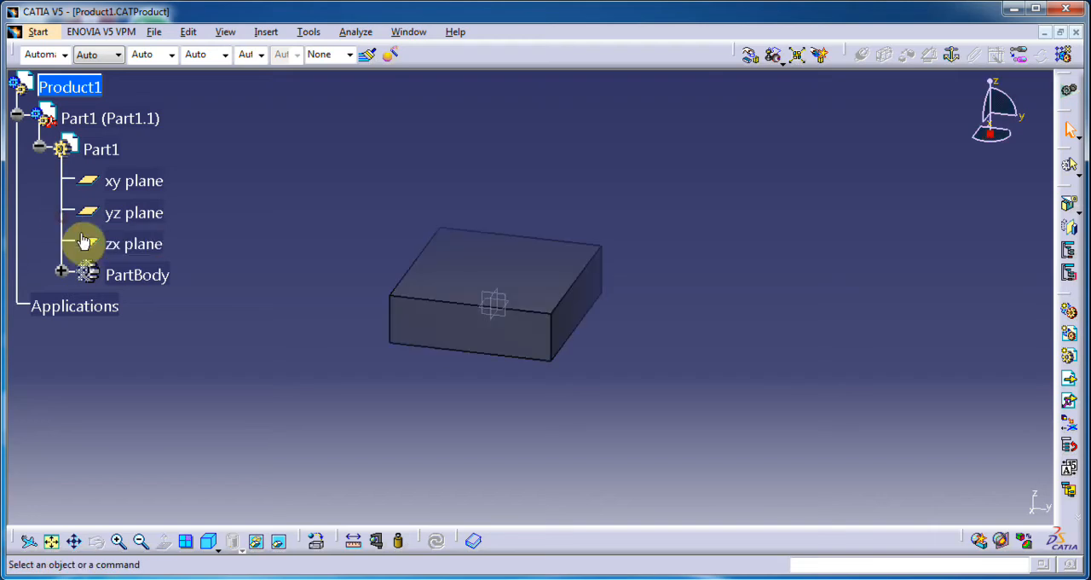
middle_click_drag(349, 256, 398, 302)
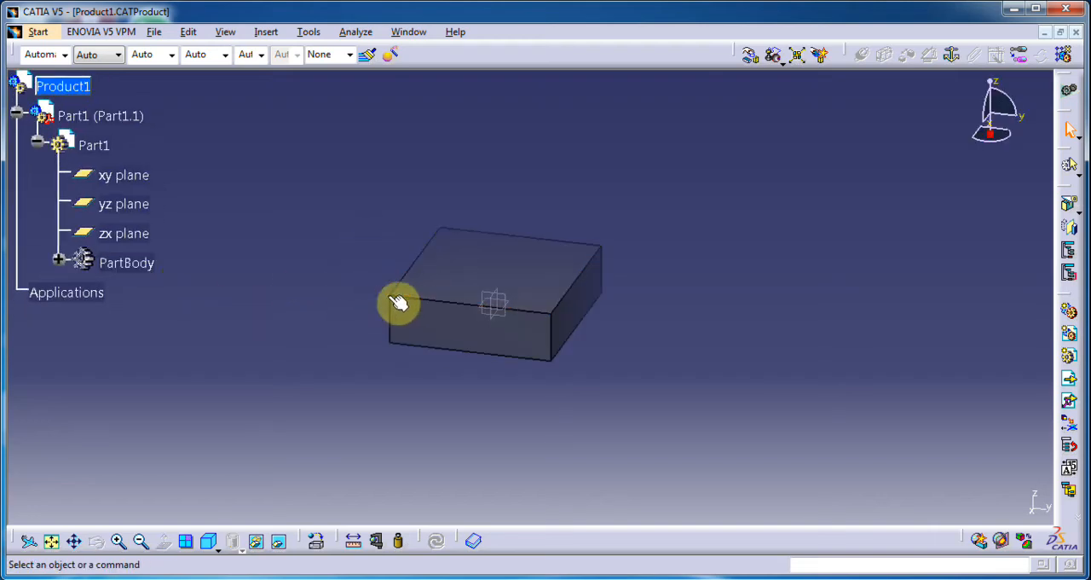
left_click(59, 199)
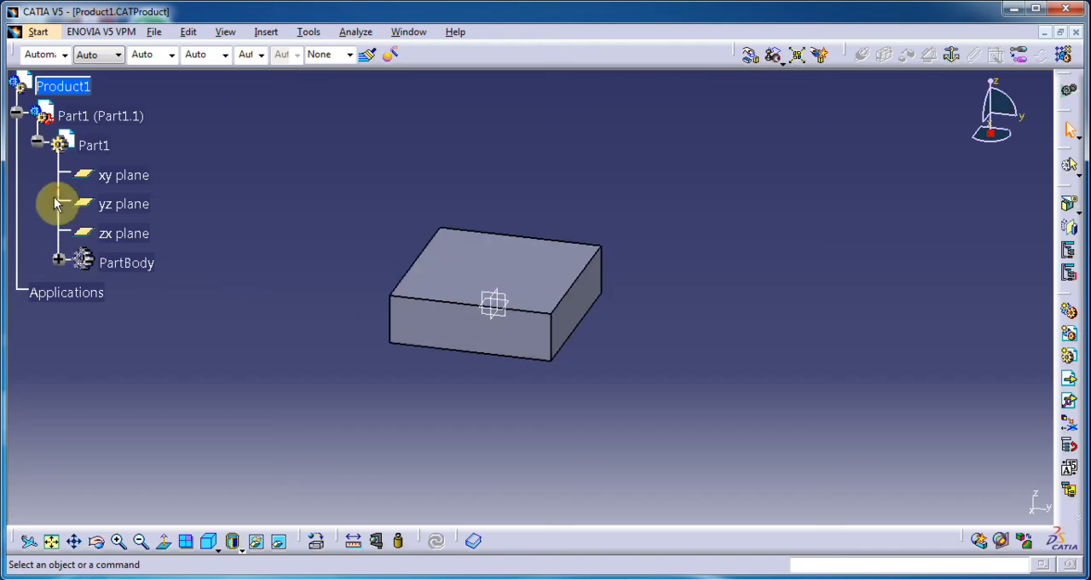
Step: Disable tree zoom after clicking on any branch in the Display tree manipulation options and accept the change
left_click(309, 32)
left_click(391, 176)
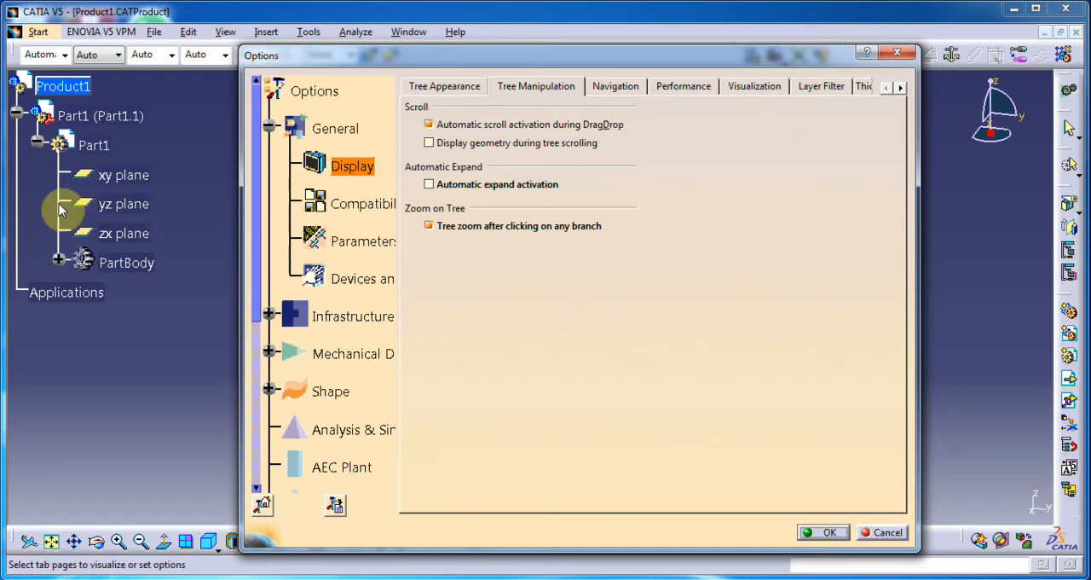
left_click(429, 225)
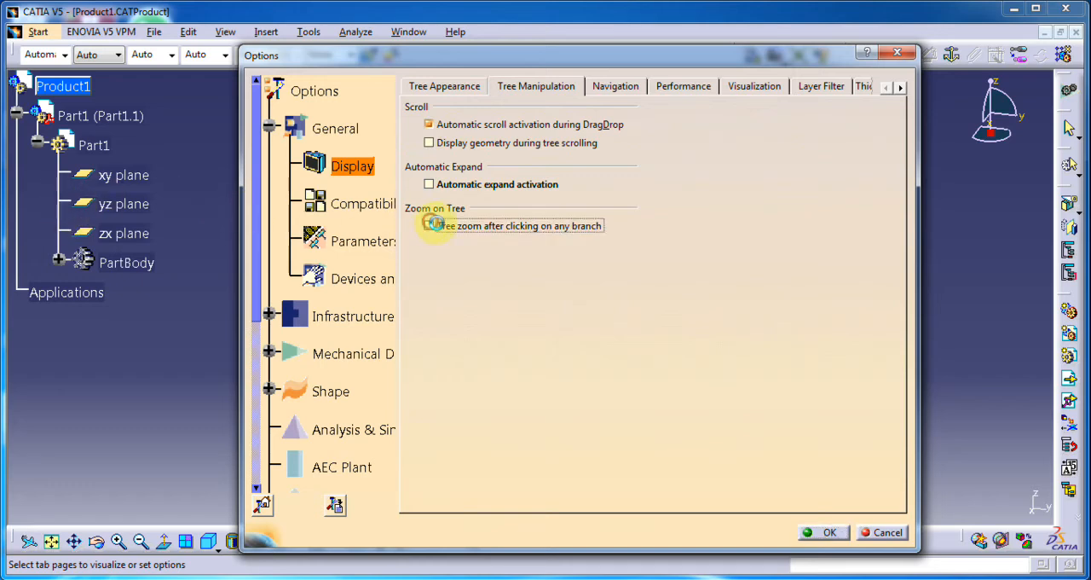
left_click(831, 532)
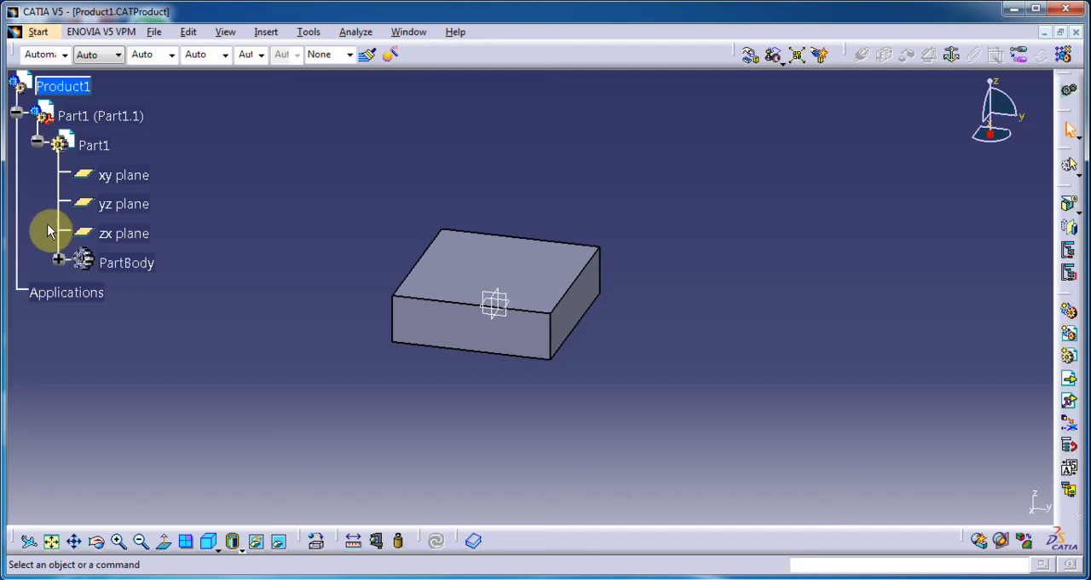
Step: Test selecting a tree branch, activate the specification tree with the view's axis system instead, and reposition the tree
middle_click_drag(63, 223, 64, 170)
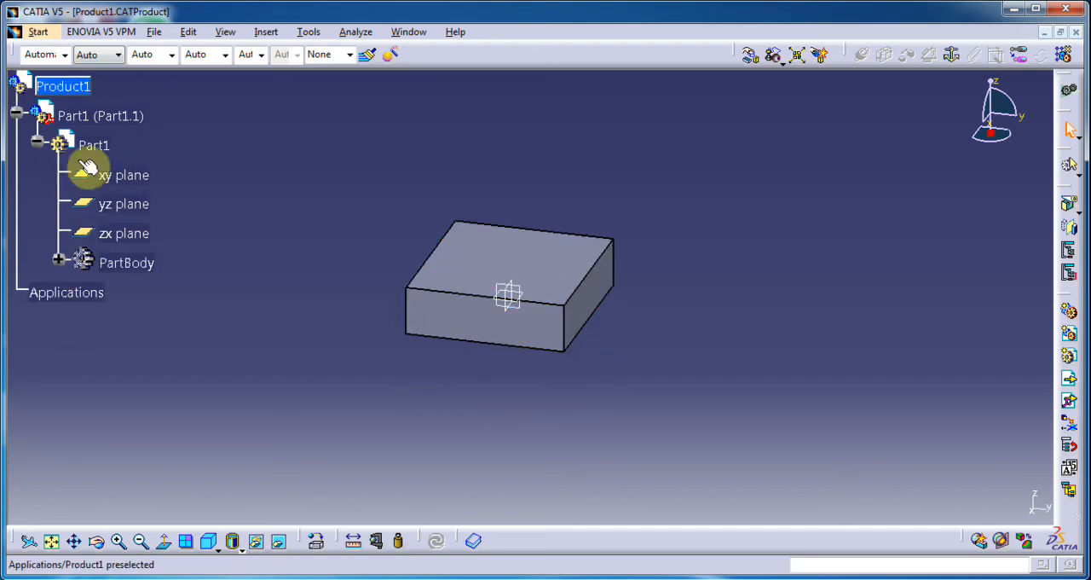
left_click(1036, 504)
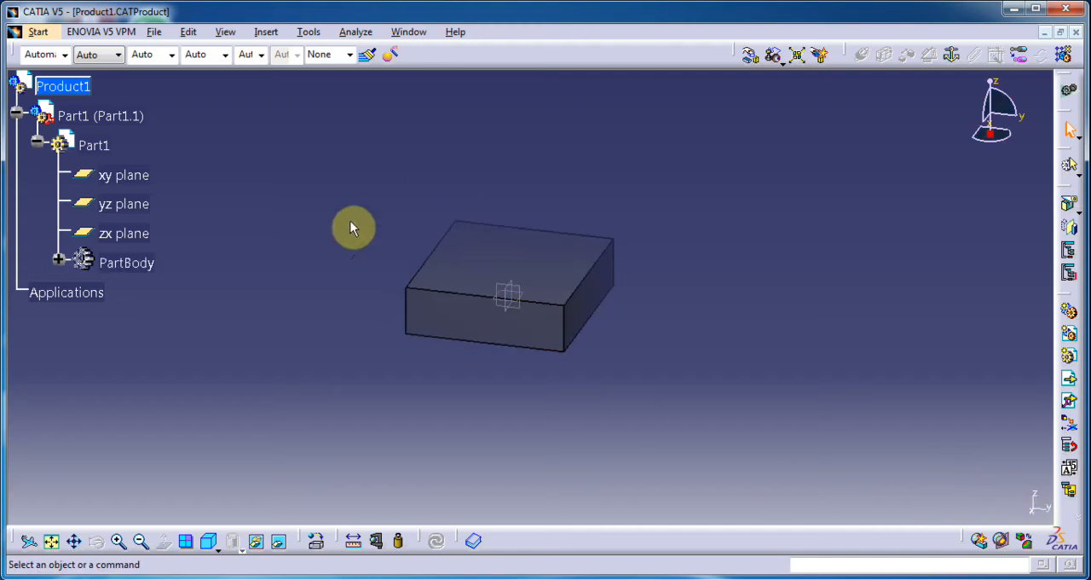
middle_click_drag(277, 211, 268, 137)
middle_click_drag(217, 180, 217, 222)
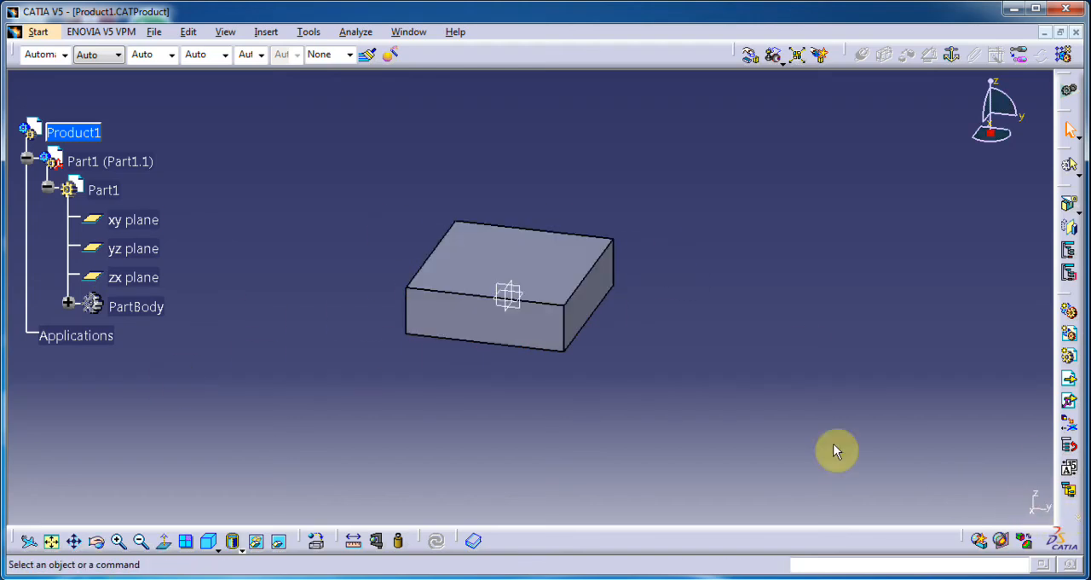
Step: Set the fixed 3D accuracy and fixed 2D accuracy to 0.01 in the Display performance options, and view the visualization settings
left_click(314, 35)
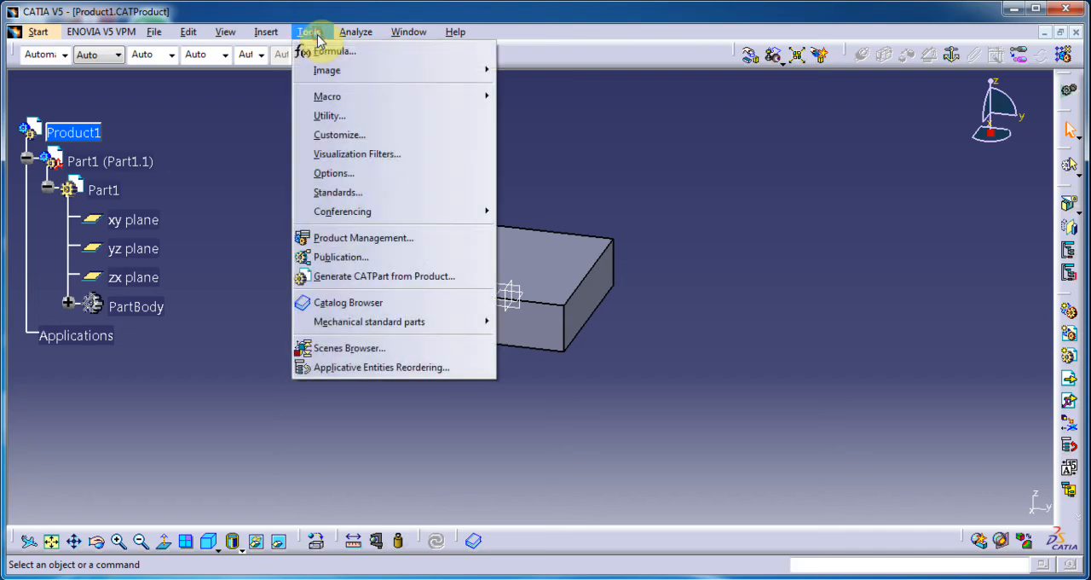
left_click(358, 174)
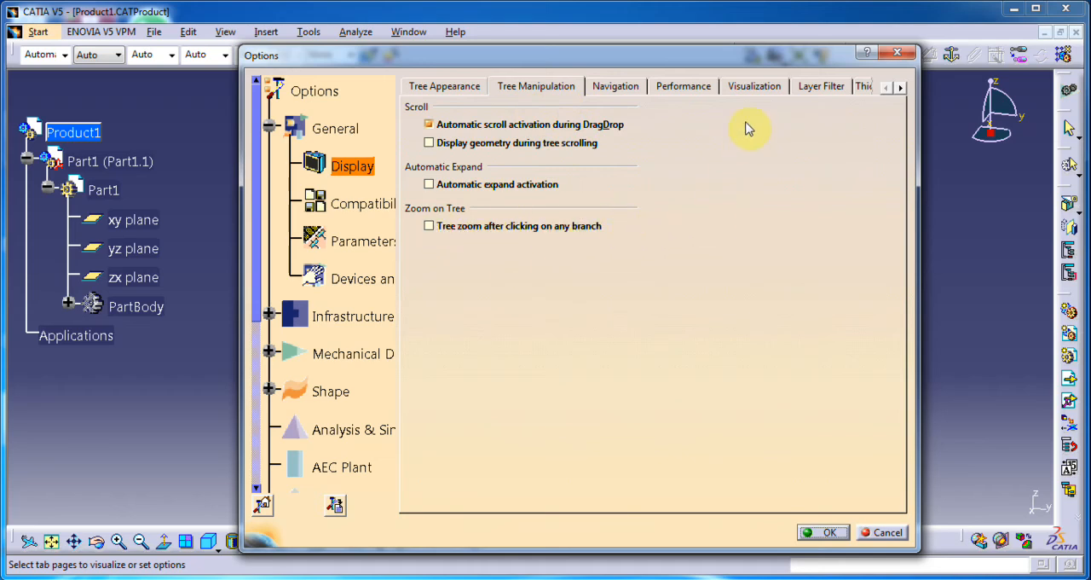
left_click(697, 87)
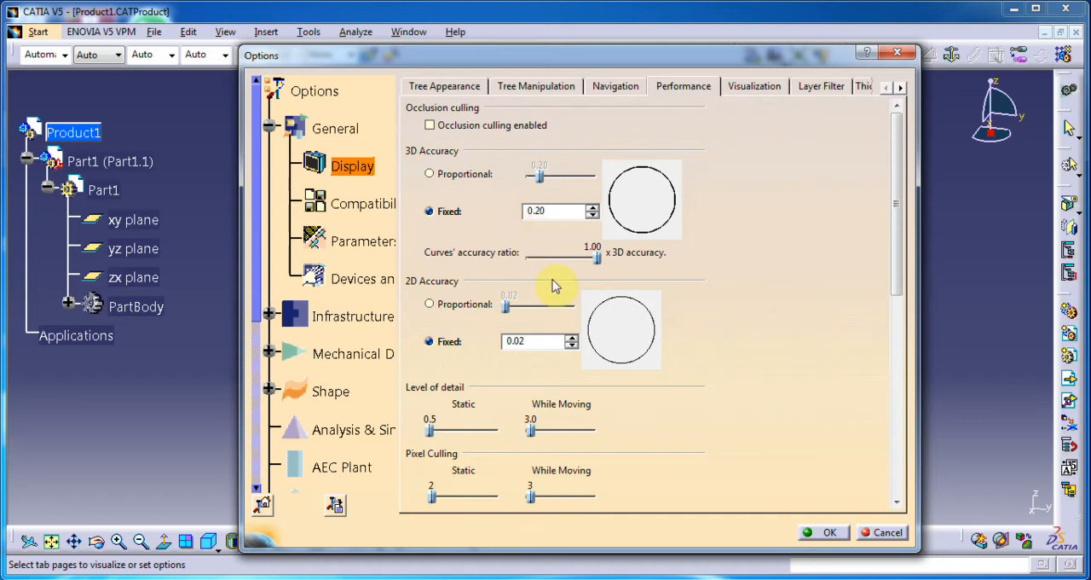
left_click_drag(560, 213, 424, 215)
type("0")
left_click_drag(549, 341, 404, 356)
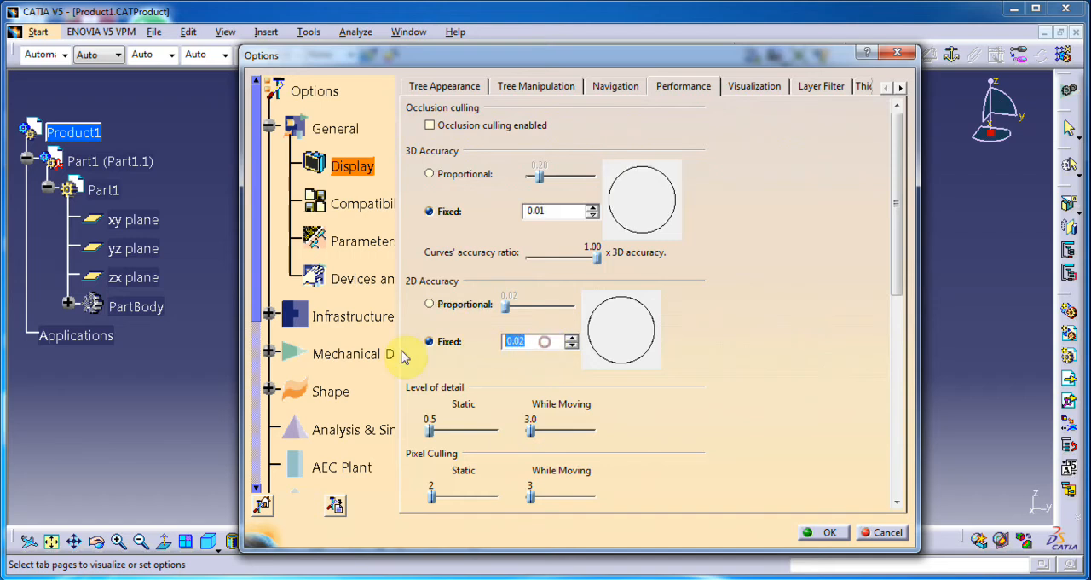
type("0.0")
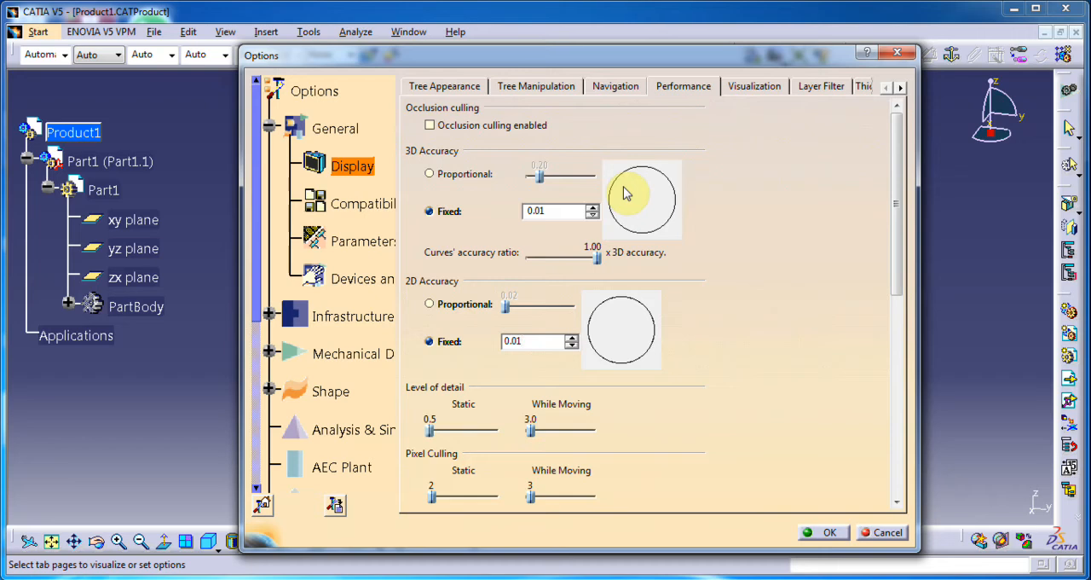
left_click(555, 213)
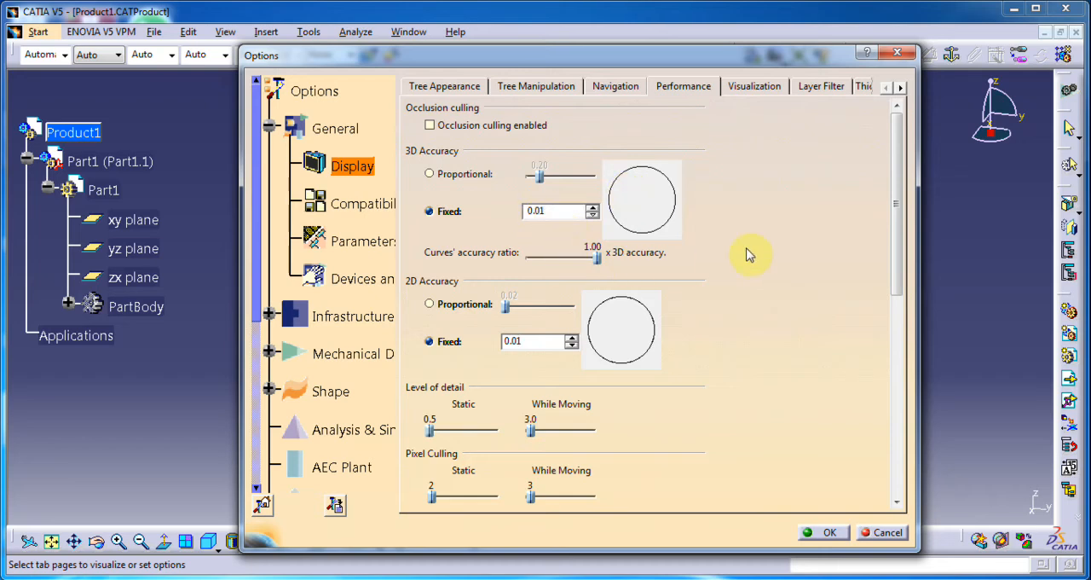
left_click(761, 90)
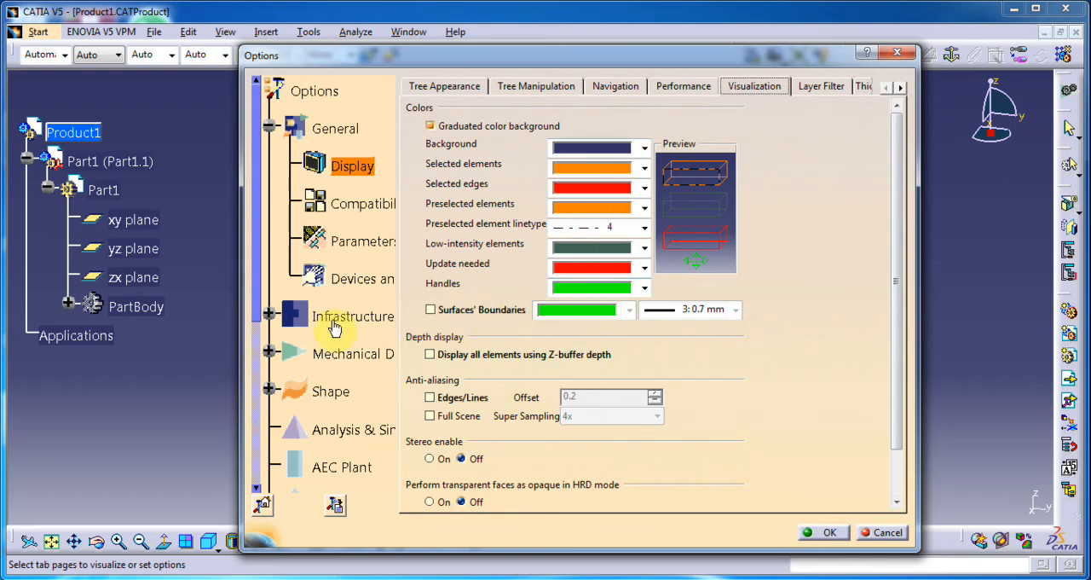
Step: Enable saving a multisheet document in a single vectorial file in the Compatibility options for graphics formats
left_click(348, 217)
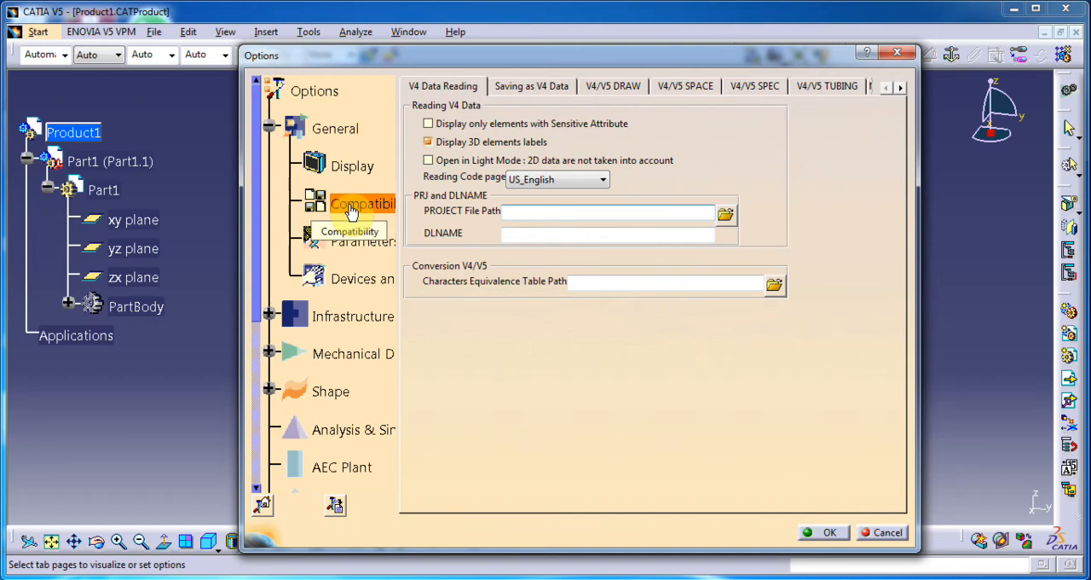
left_click(899, 89)
left_click(899, 89)
left_click(900, 89)
left_click(900, 90)
left_click(900, 88)
left_click(900, 88)
left_click(900, 89)
left_click(900, 89)
left_click(900, 89)
left_click(900, 89)
left_click(901, 89)
left_click(901, 89)
left_click(901, 89)
left_click(529, 86)
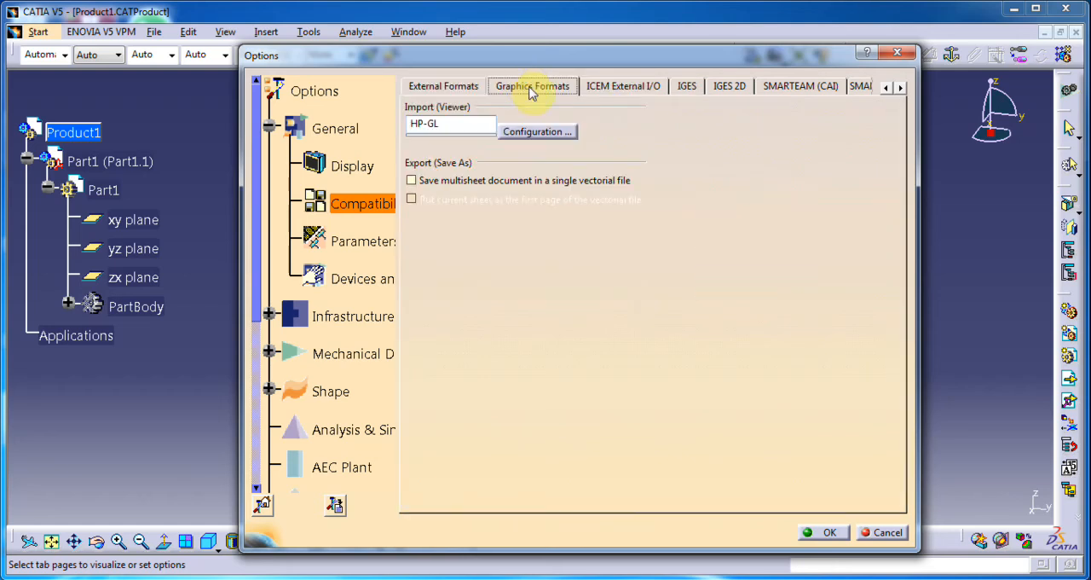
left_click(412, 181)
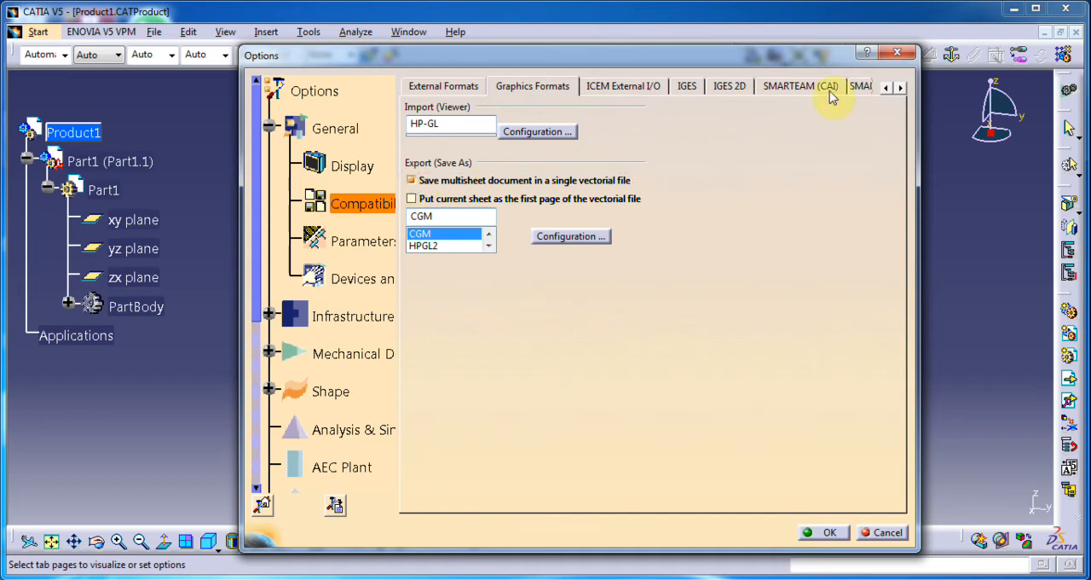
Step: Set the STEP export application protocol to 214 iso in the Compatibility options and dismiss the Windows color scheme prompt
left_click(901, 88)
left_click(901, 88)
left_click(902, 88)
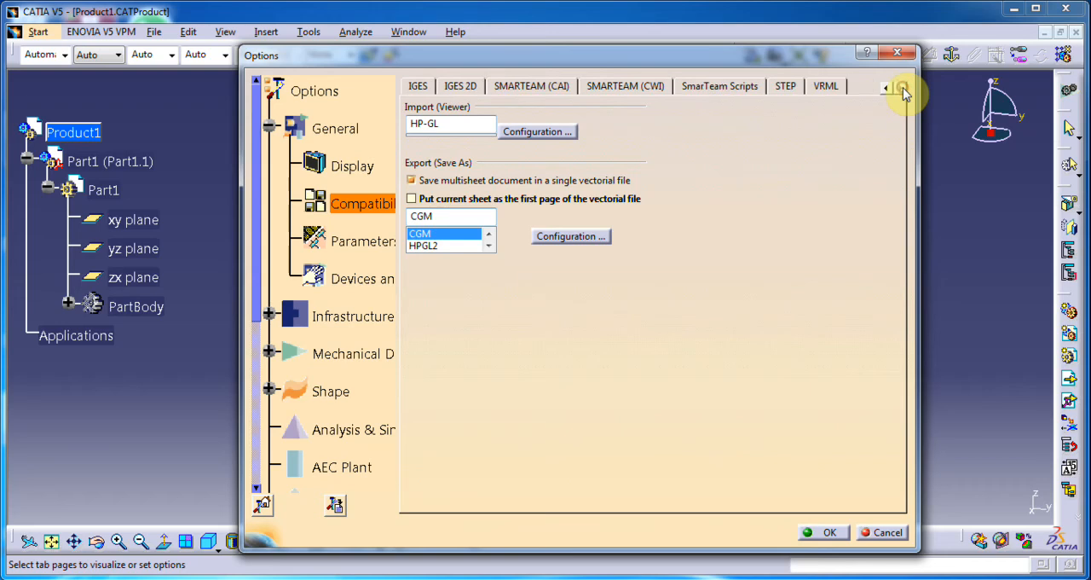
left_click(783, 86)
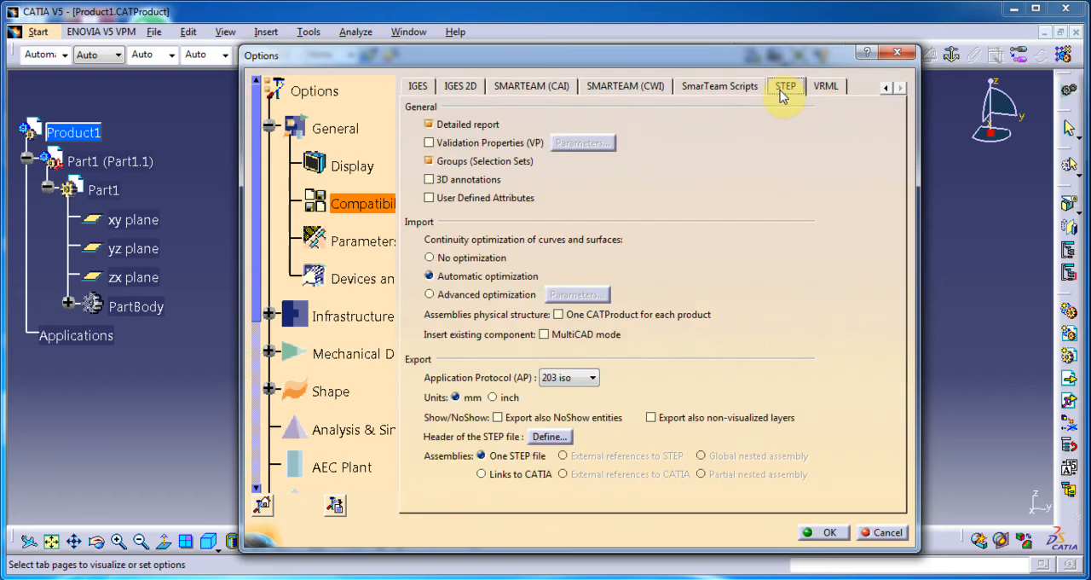
left_click(552, 386)
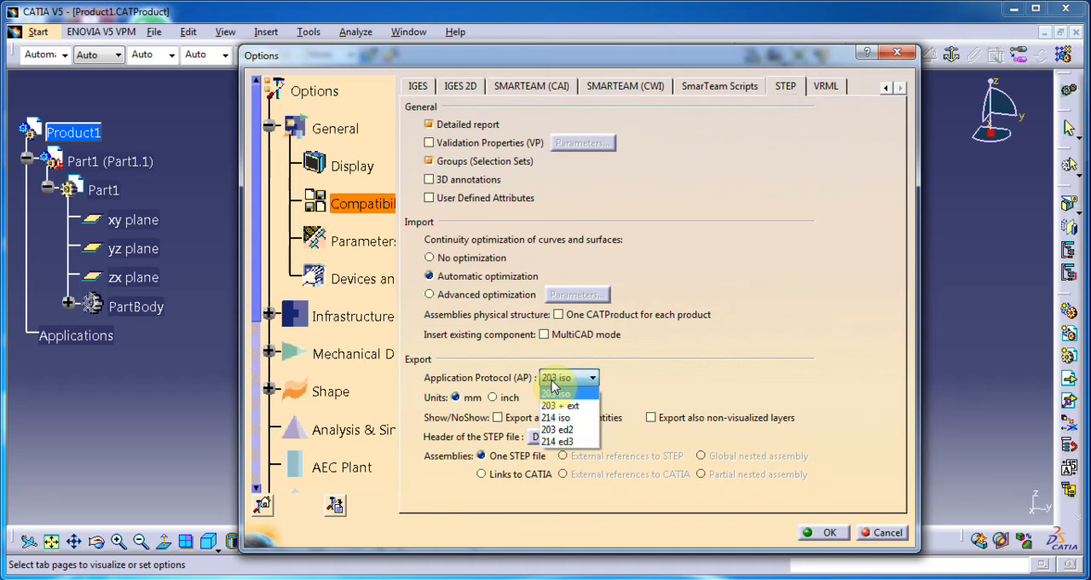
left_click(573, 422)
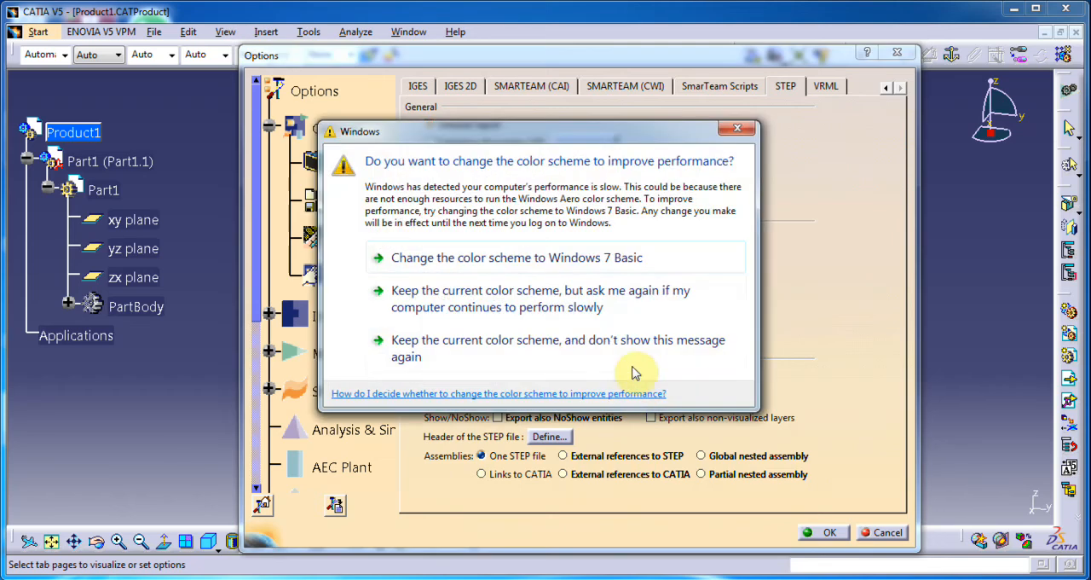
left_click(736, 132)
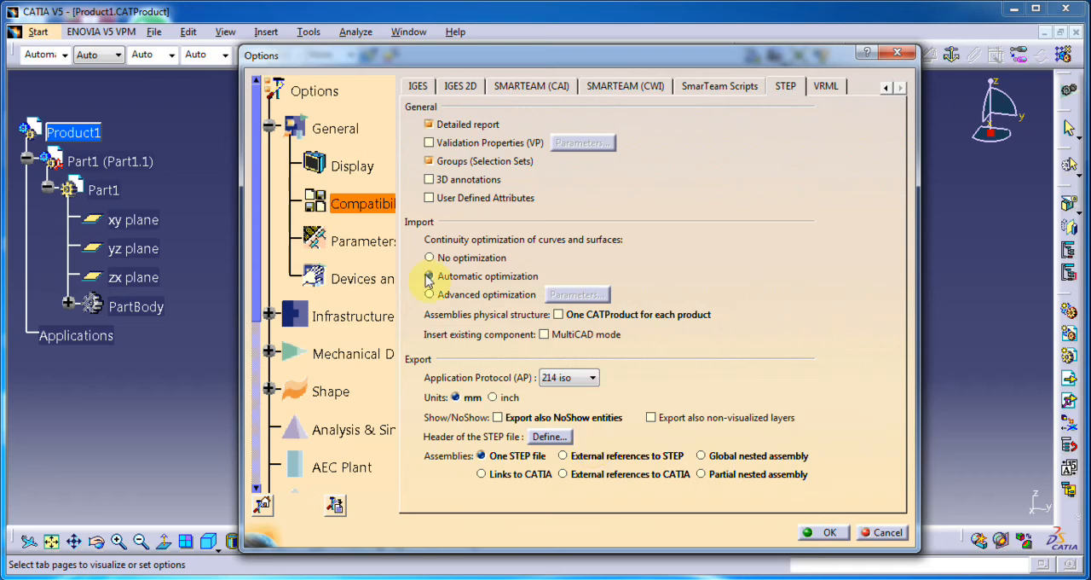
Step: Enable displaying parameters with their value in the tree in the Parameters and Measure knowledge options
left_click(362, 241)
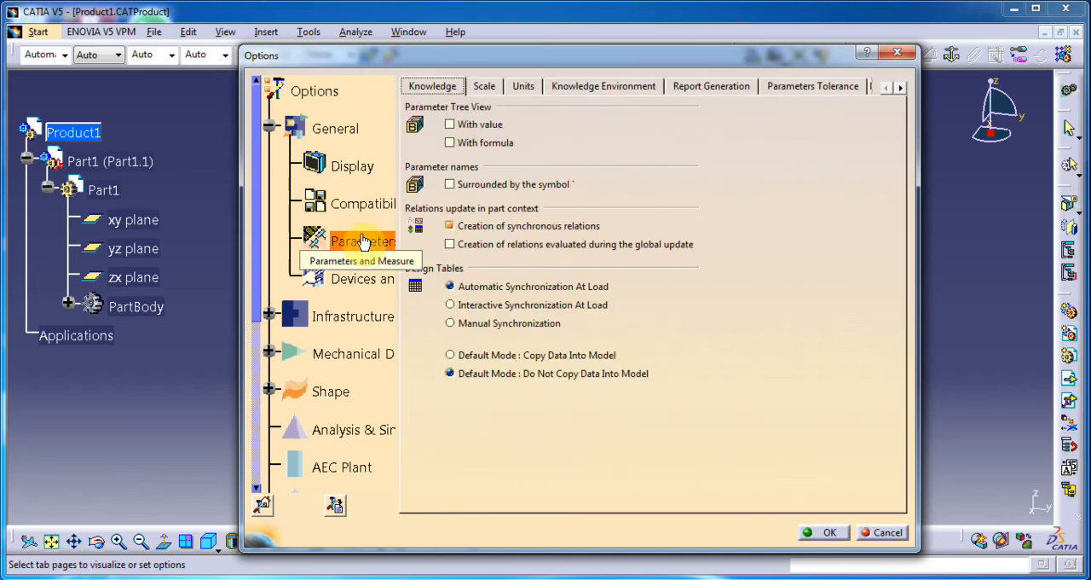
left_click(482, 126)
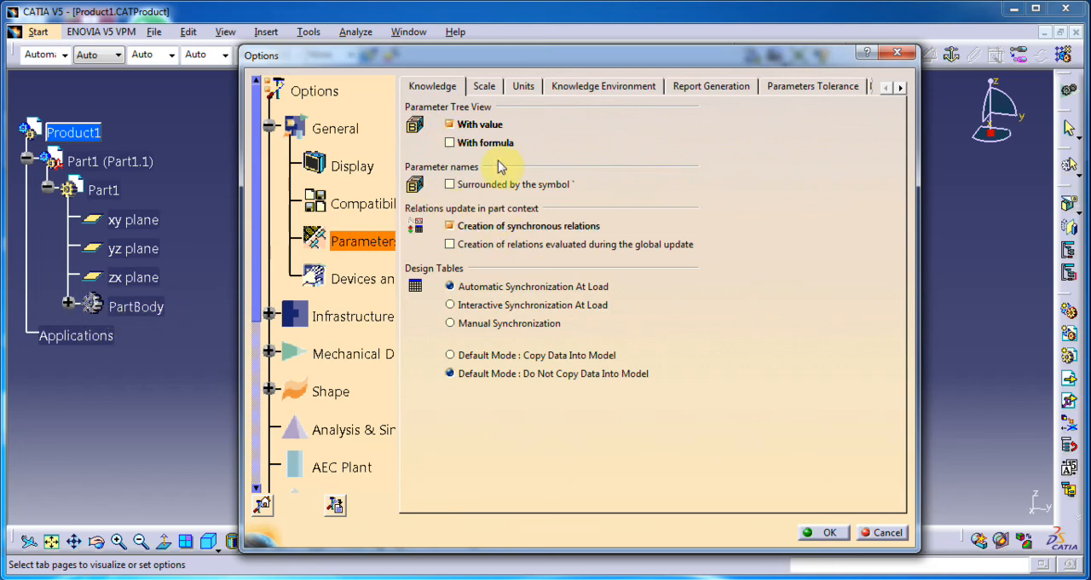
Step: Try Inch as the length unit in the Units options and set it back to Millimeter
left_click(526, 86)
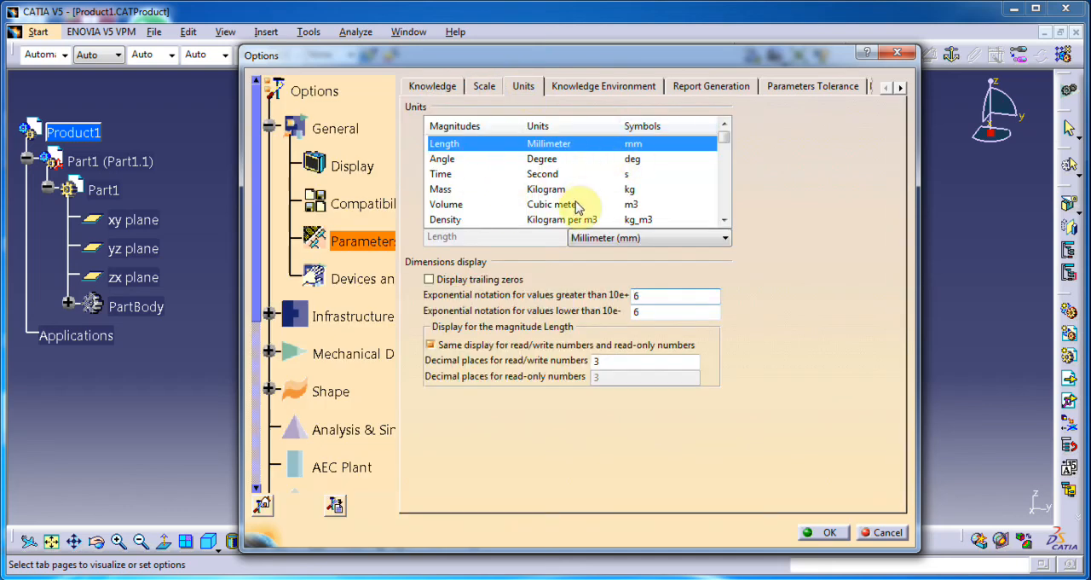
left_click(632, 238)
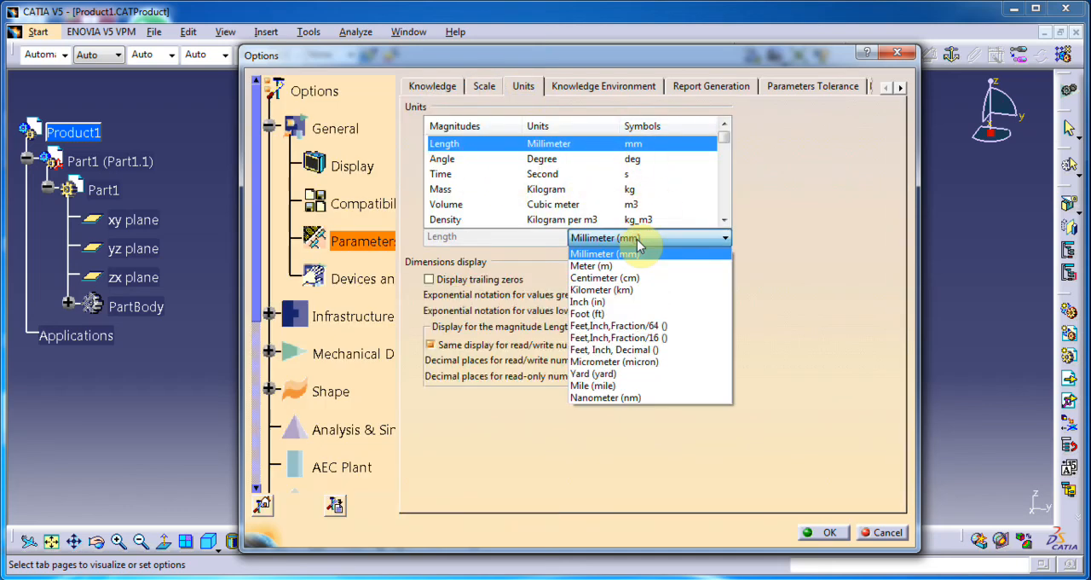
left_click(623, 304)
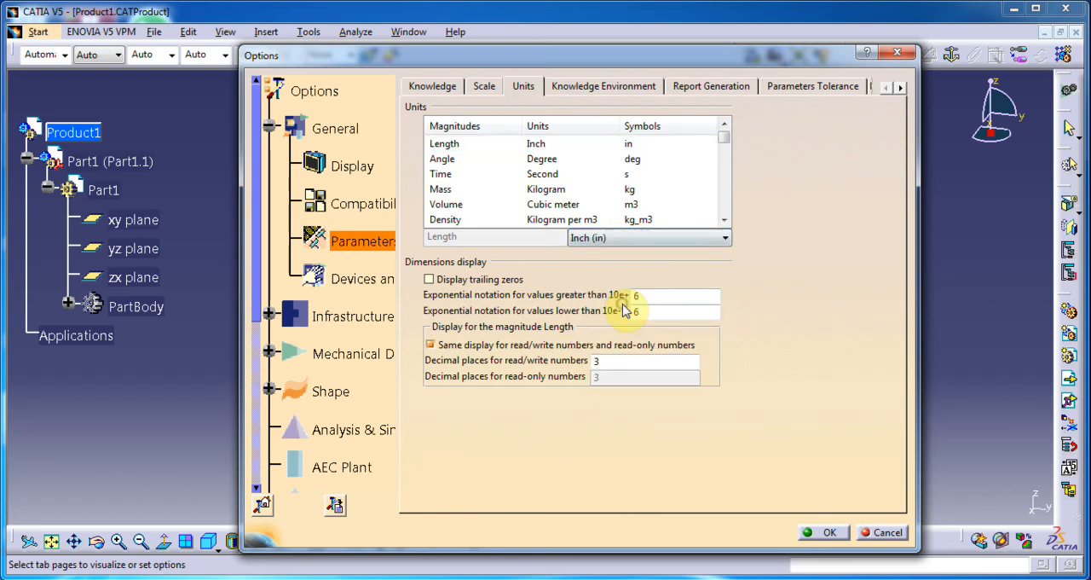
left_click(641, 243)
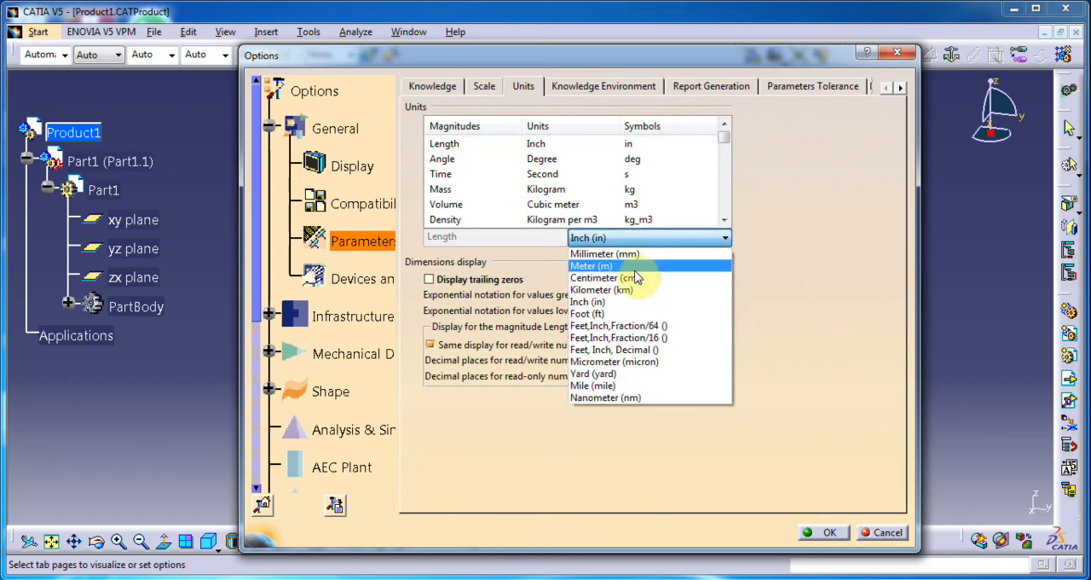
left_click(638, 249)
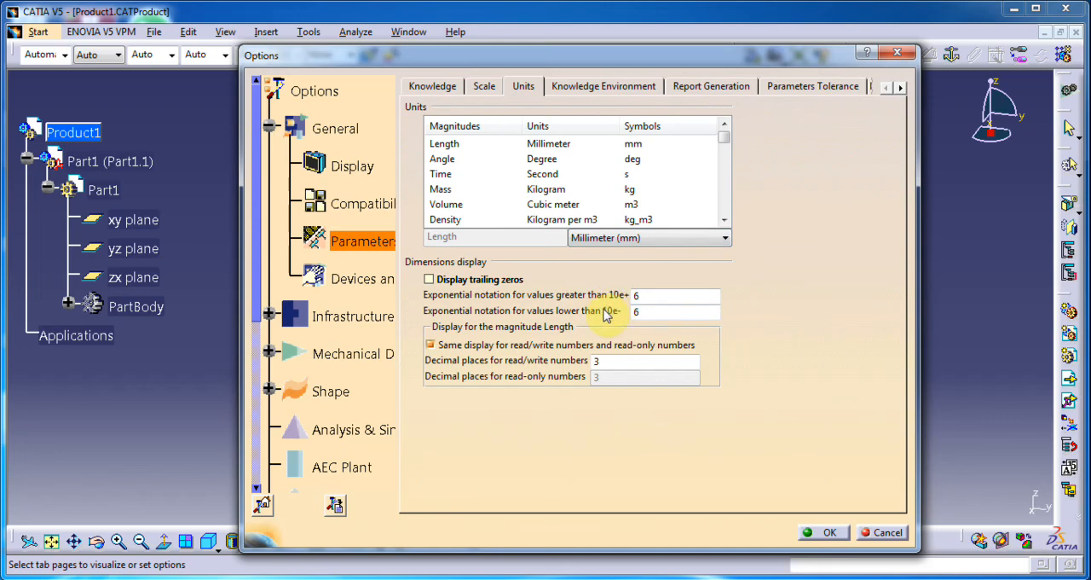
Step: Set the part update mode to Manual in the general Part Infrastructure options
left_click(348, 318)
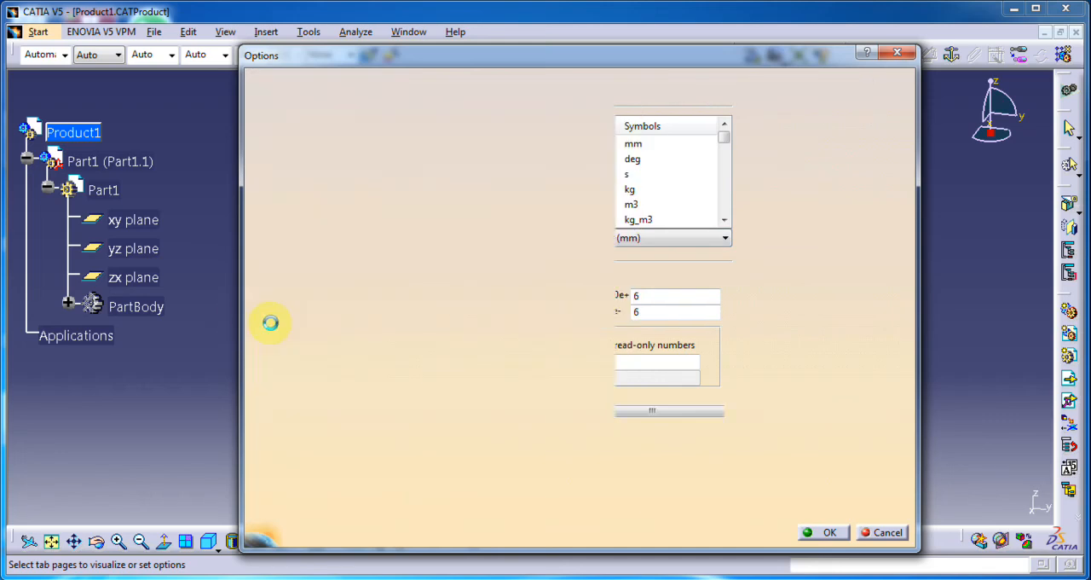
left_click(268, 314)
left_click_drag(260, 243, 261, 305)
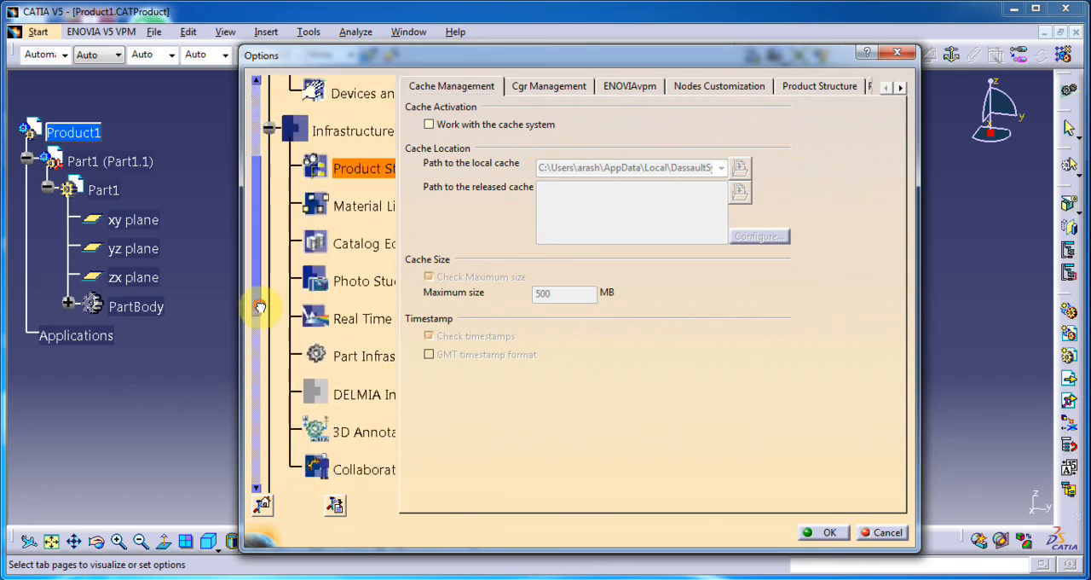
left_click(366, 357)
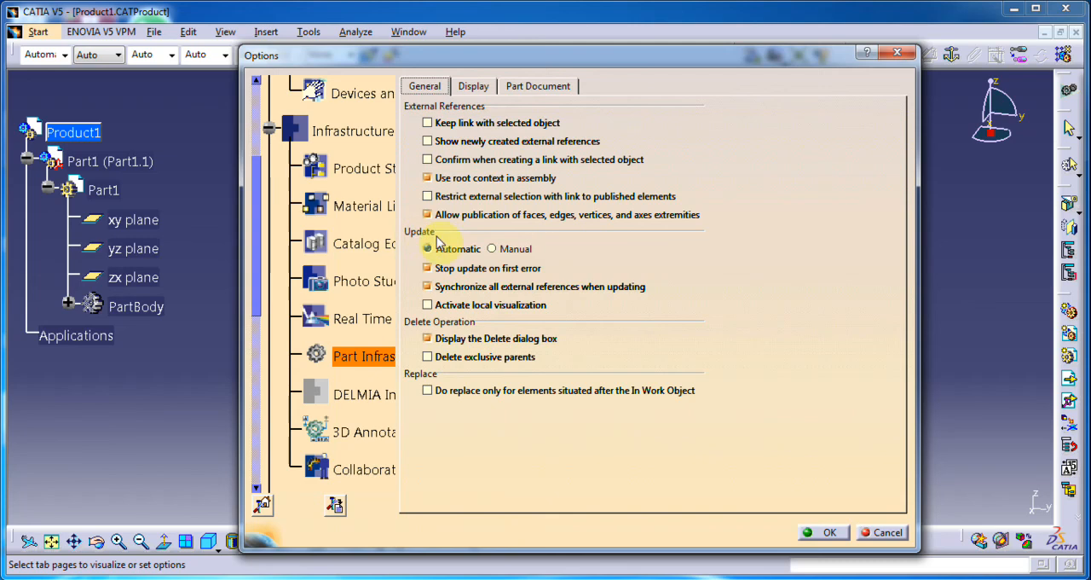
left_click(492, 248)
left_click(446, 250)
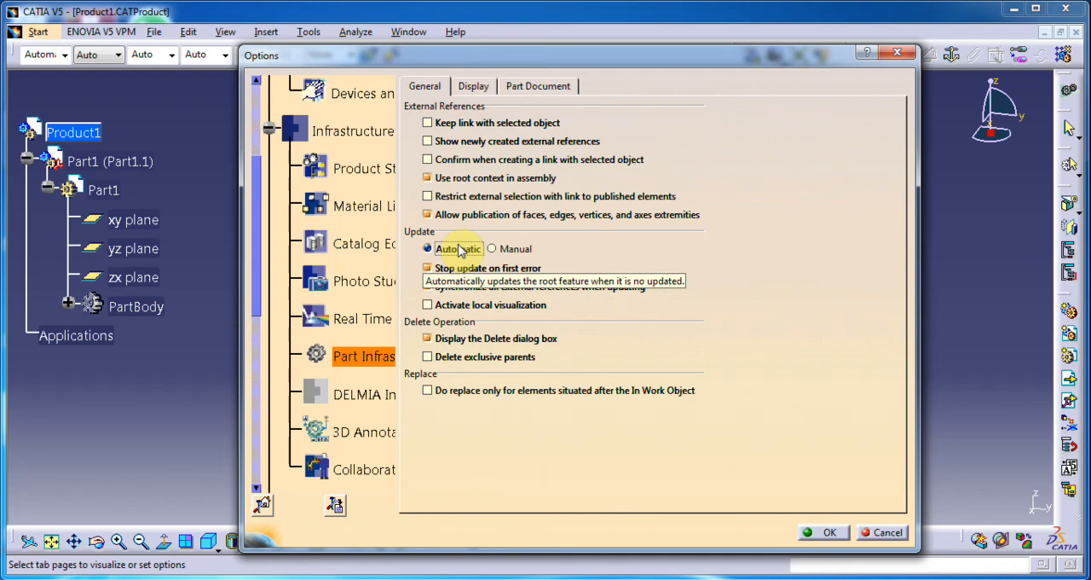
left_click(500, 249)
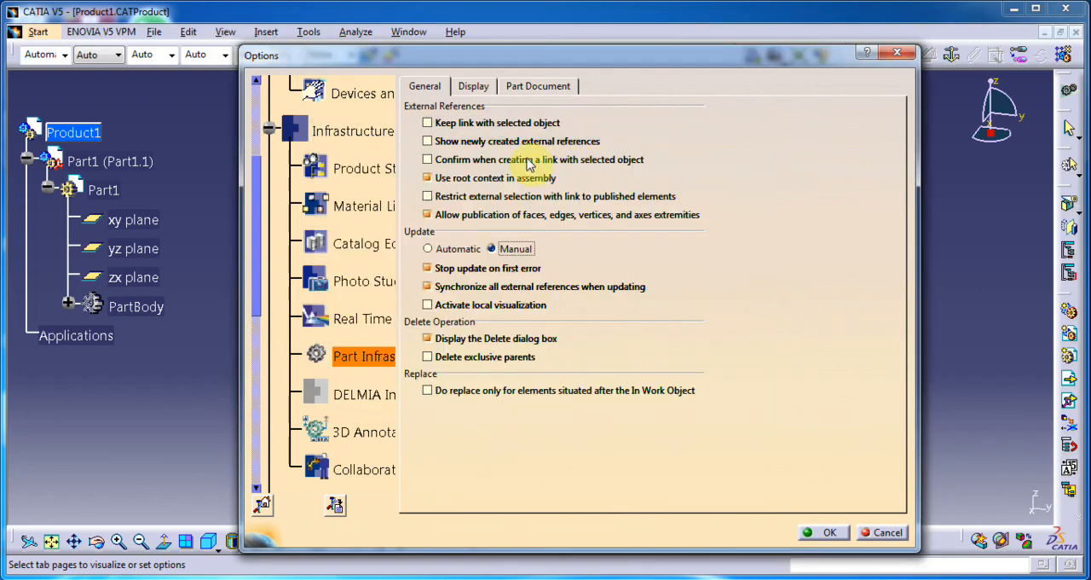
Step: Show parameters and relations in the specification tree, and disable hybrid design inside part bodies and bodies for Part Infrastructure
left_click(474, 87)
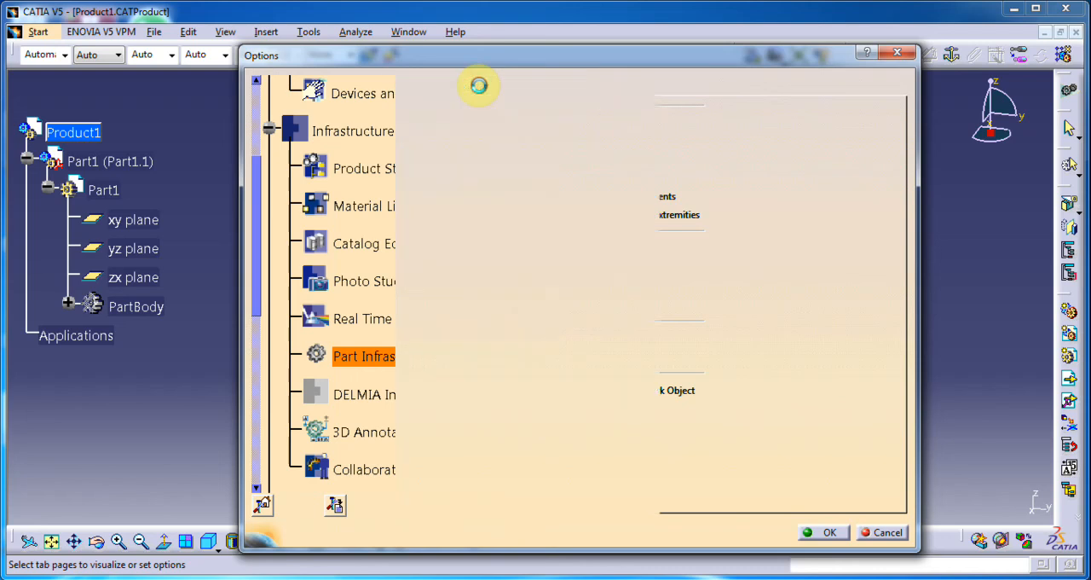
left_click(445, 161)
left_click(430, 180)
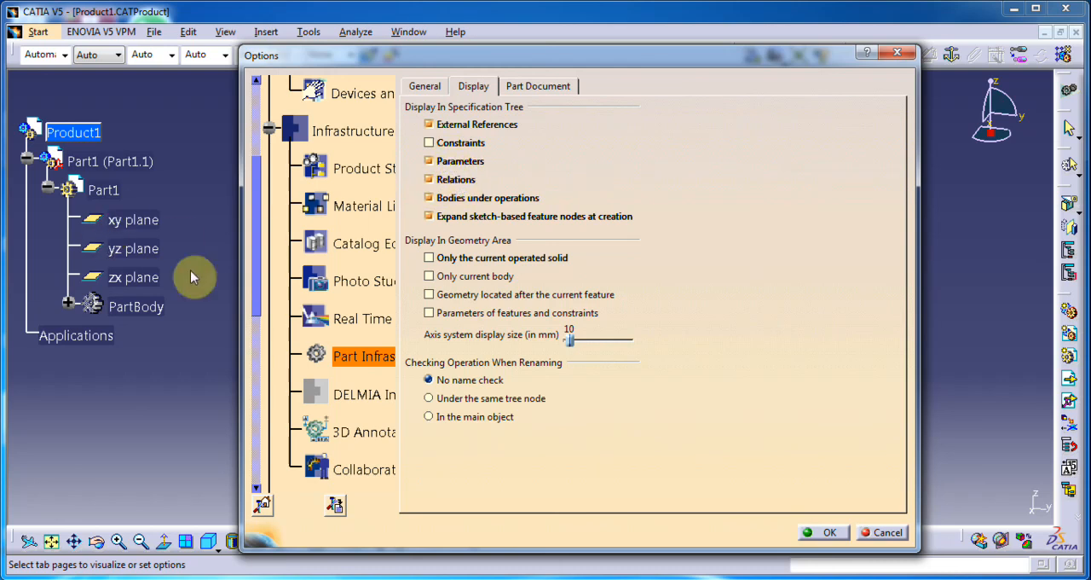
left_click(517, 93)
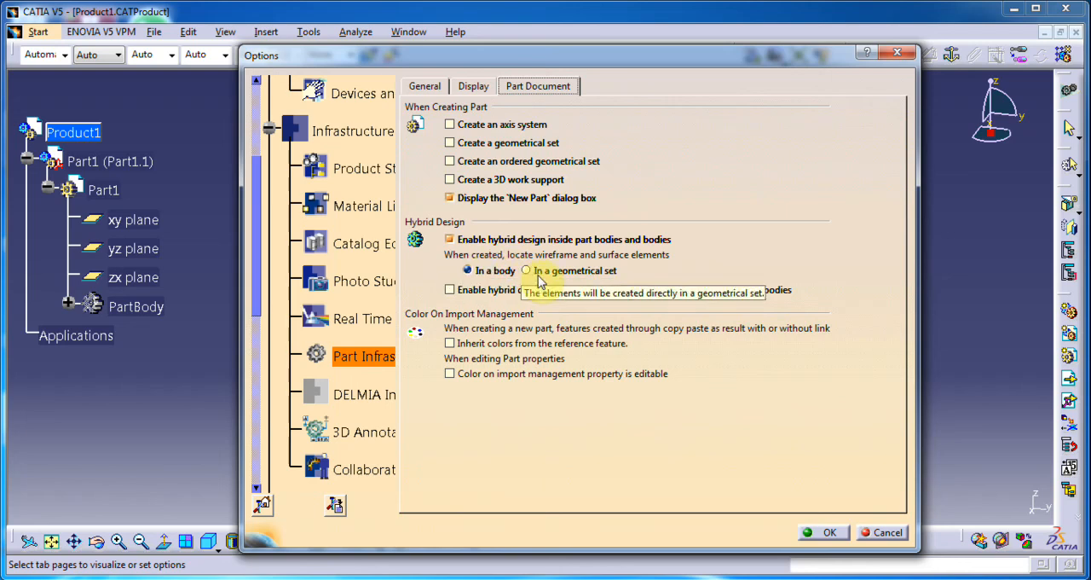
left_click(449, 240)
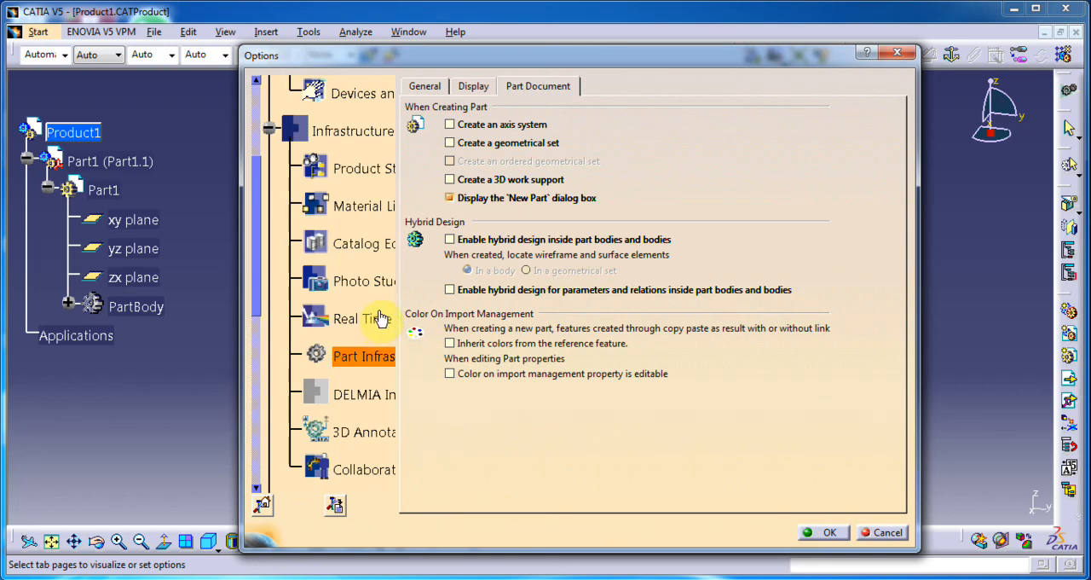
Step: Review the Assembly Design options, including constraints, DMU clash and DMU sectioning, and accept all the option changes
left_click_drag(260, 272, 258, 356)
left_click(353, 289)
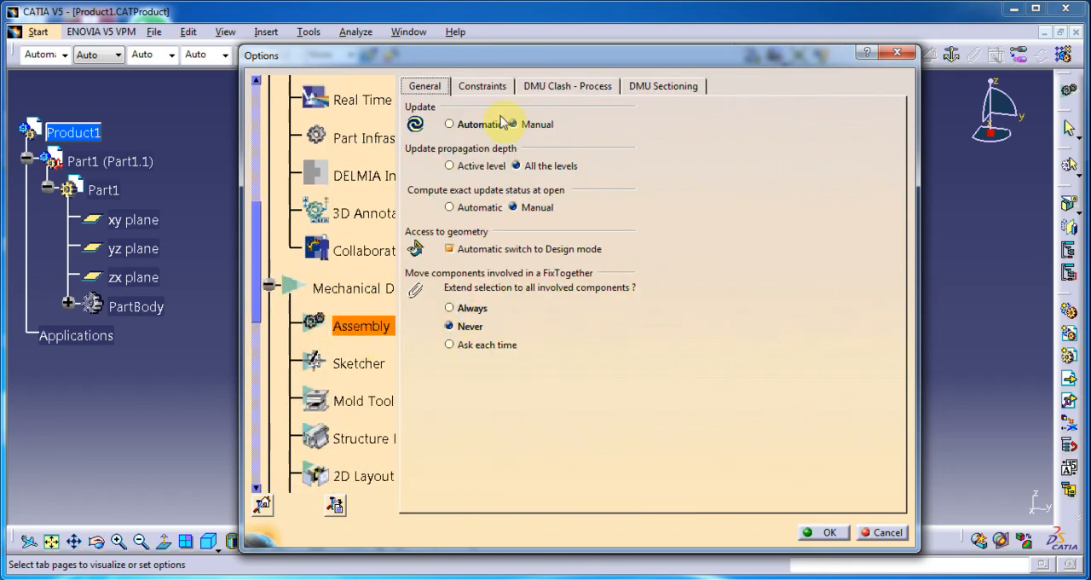
left_click(483, 86)
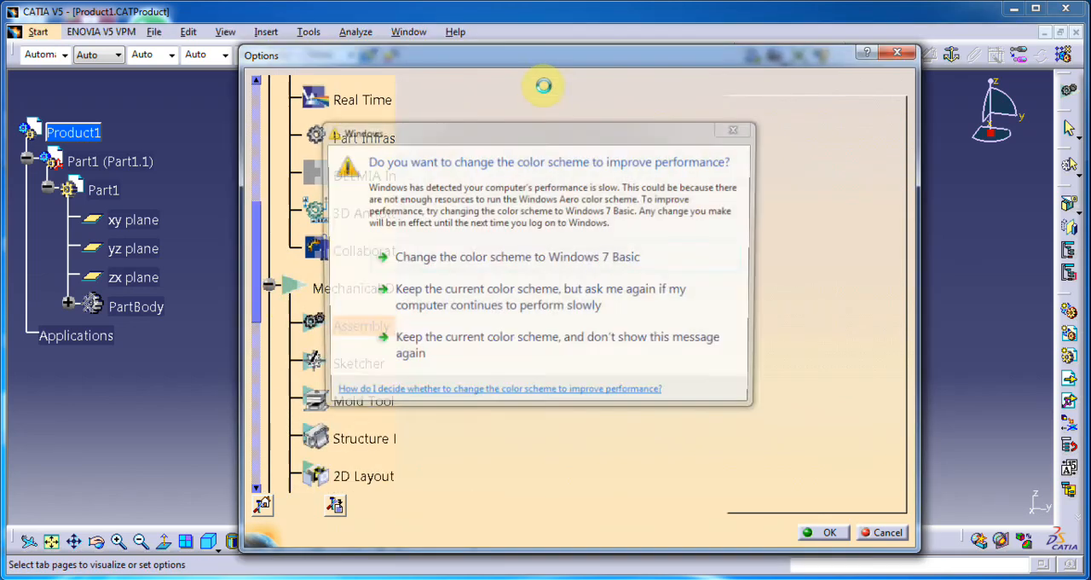
left_click(563, 87)
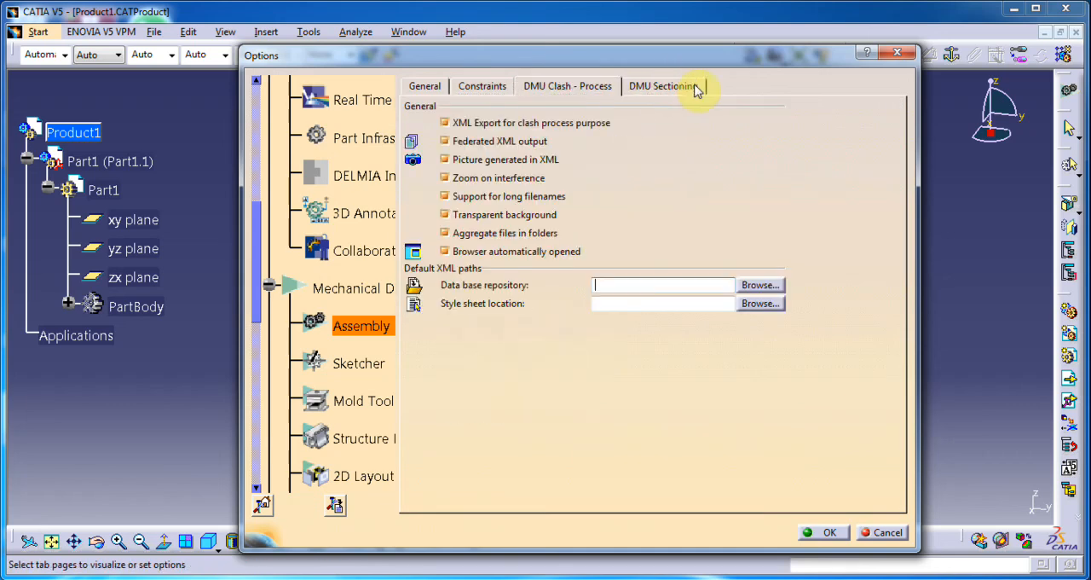
left_click(686, 86)
left_click(427, 85)
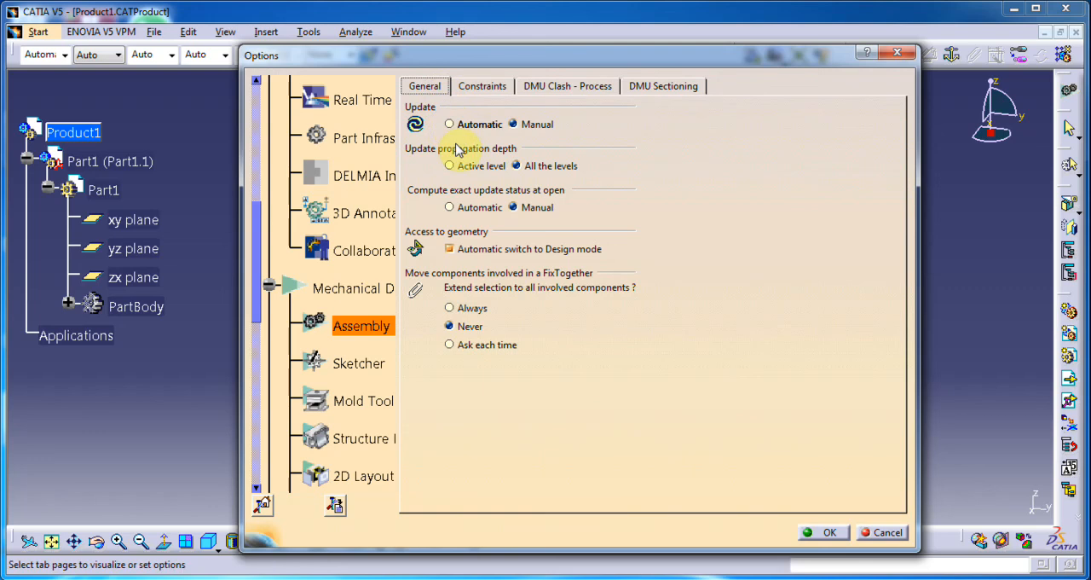
left_click(821, 534)
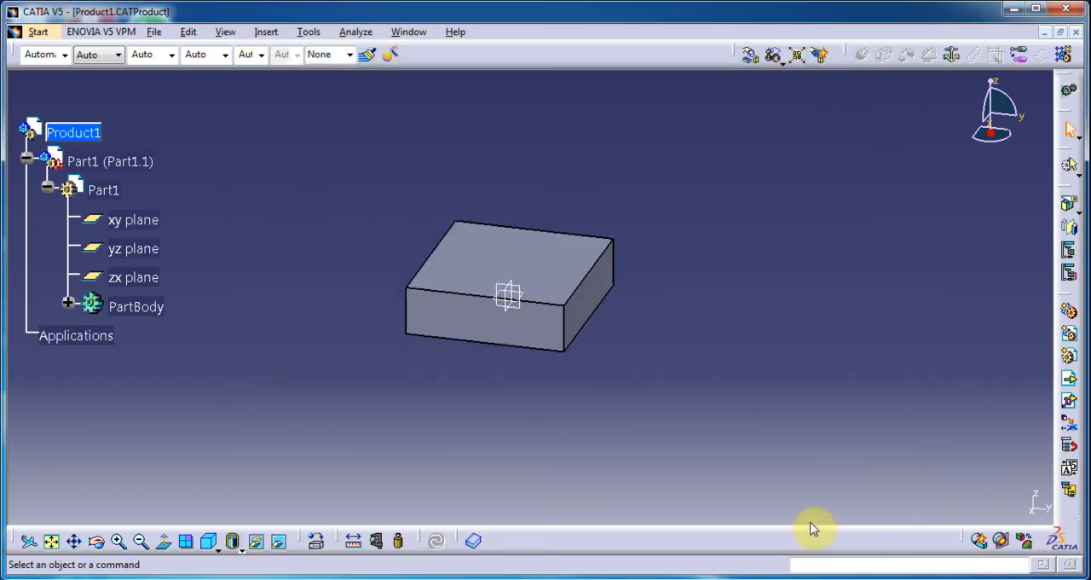
Step: Show the block in the standard front view
middle_click_drag(377, 297, 388, 235)
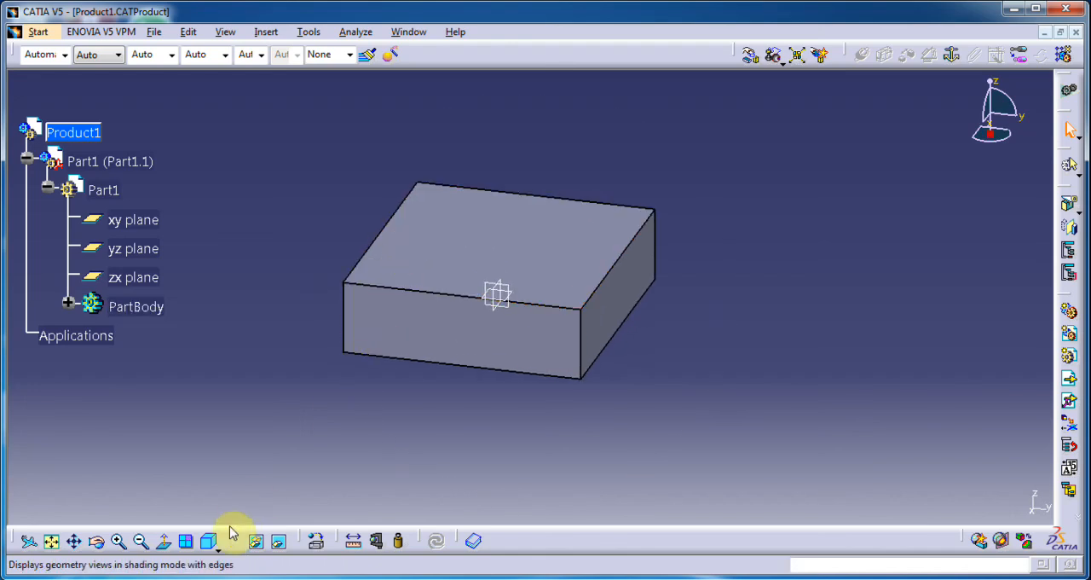
left_click(217, 546)
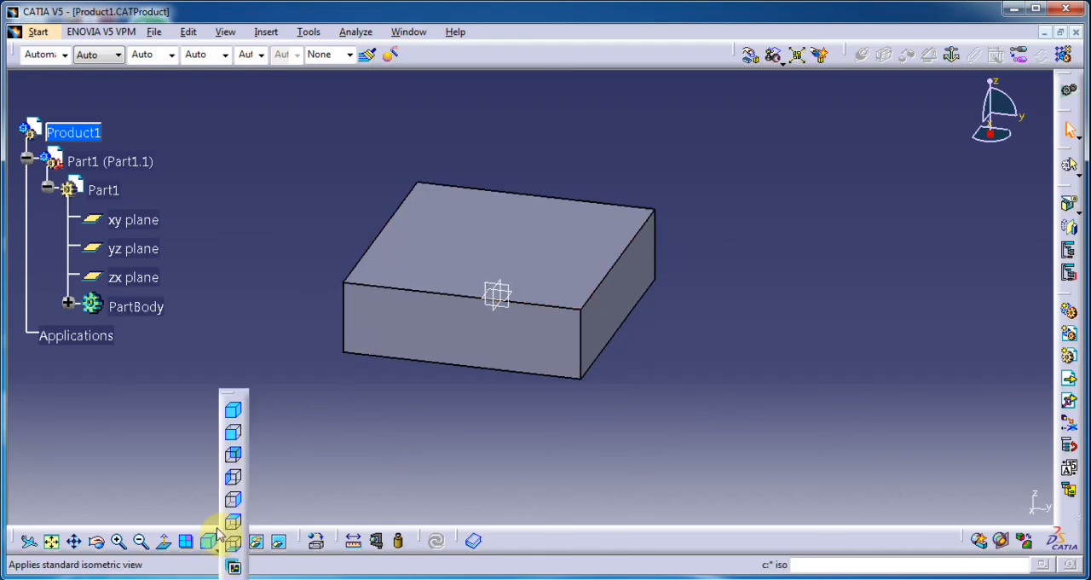
left_click(233, 437)
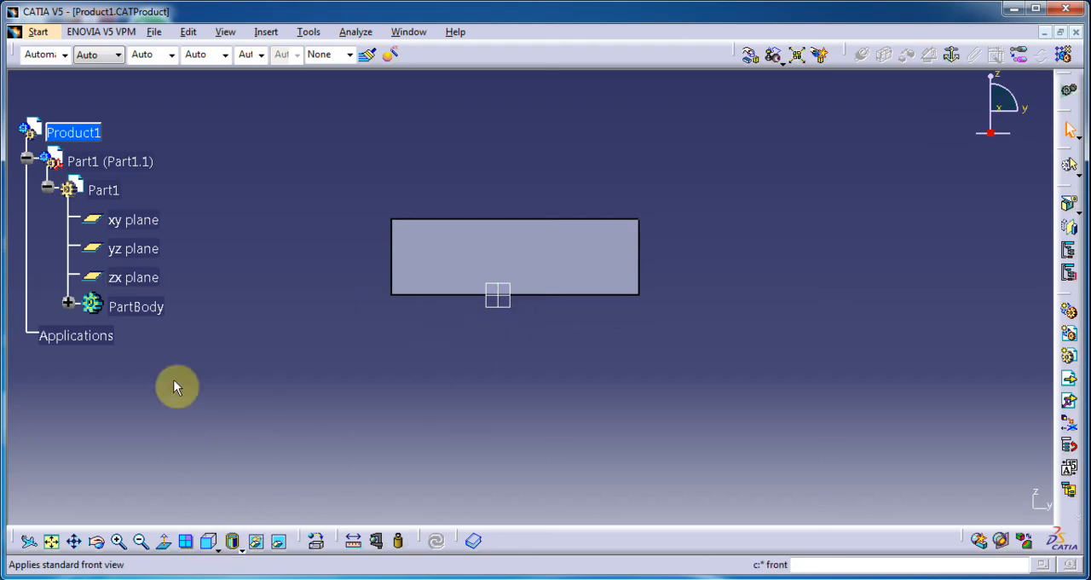
Step: Switch the render style to Perspective and rotate the block to inspect the projection
left_click(157, 33)
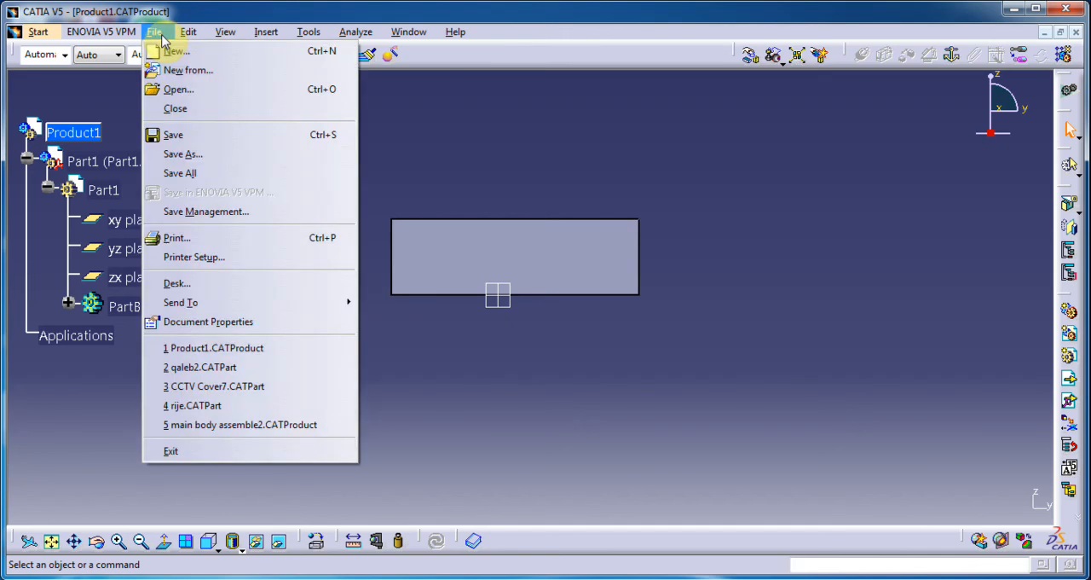
mouse_move(228, 31)
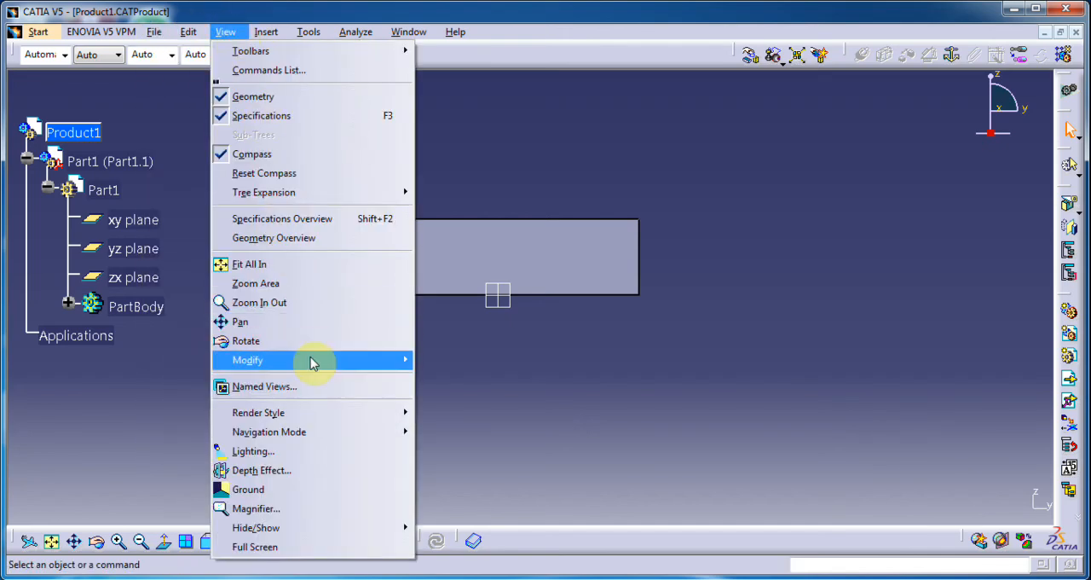
mouse_move(359, 424)
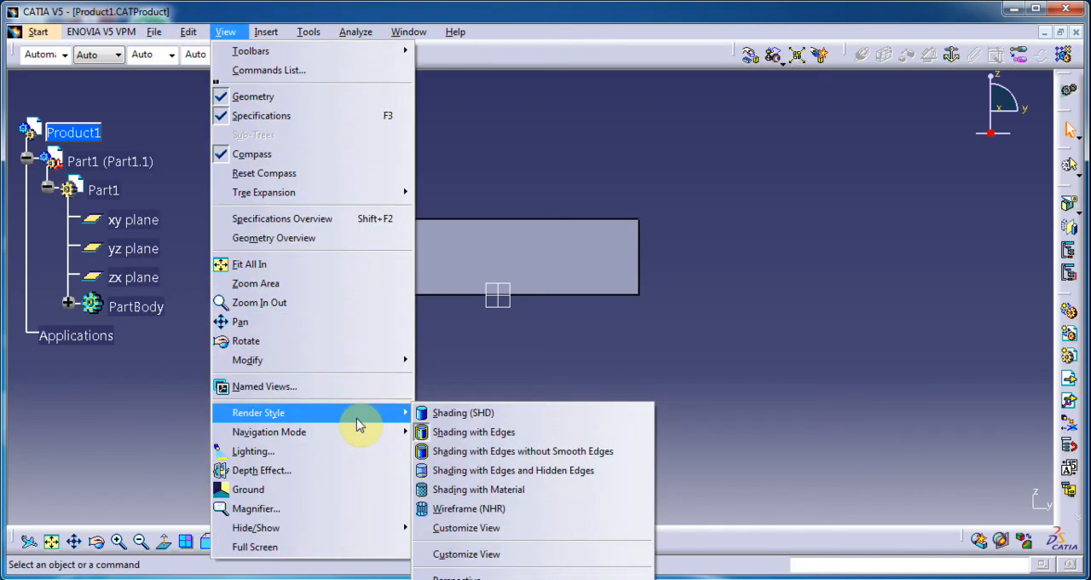
left_click(458, 576)
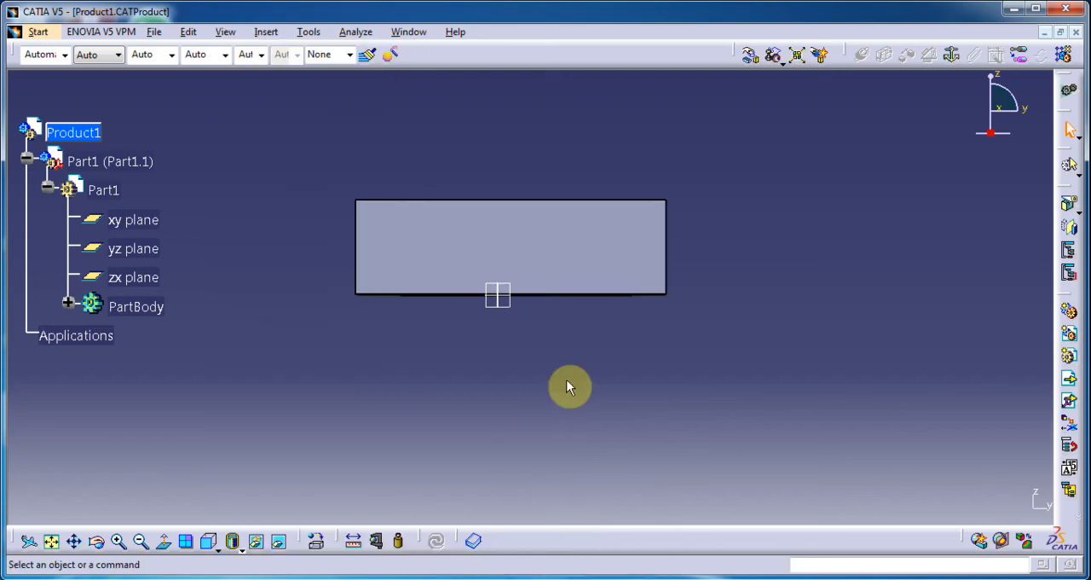
middle_click_drag(483, 362, 476, 310)
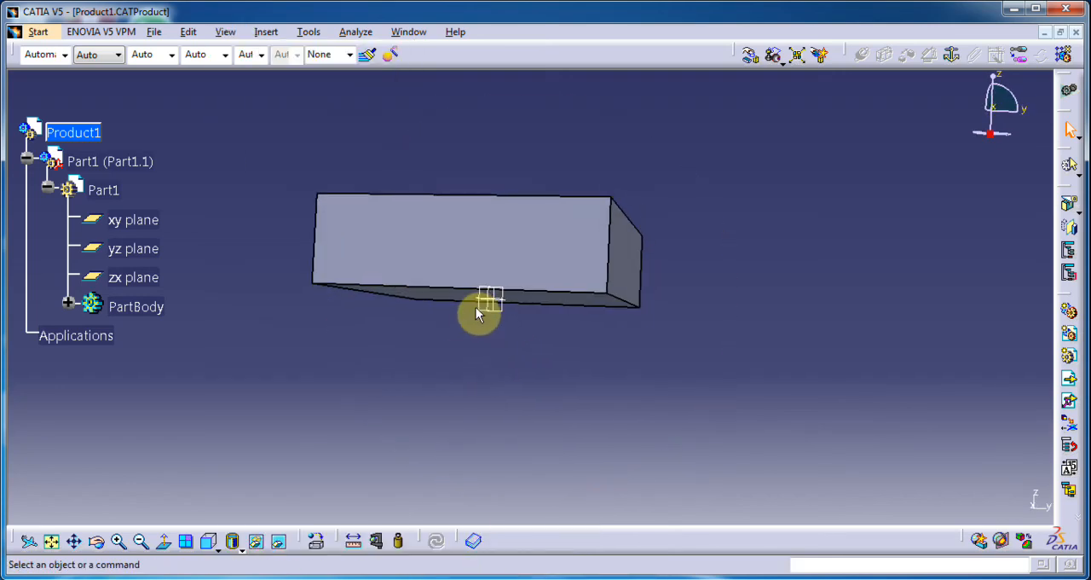
Step: Switch the block's render style from perspective back to parallel projection
left_click(235, 34)
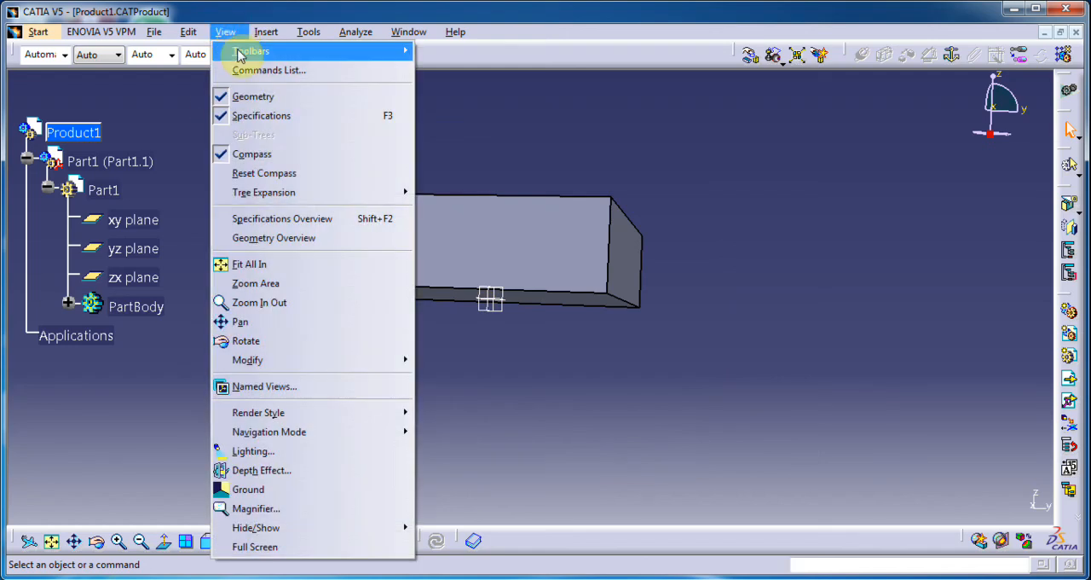
mouse_move(305, 414)
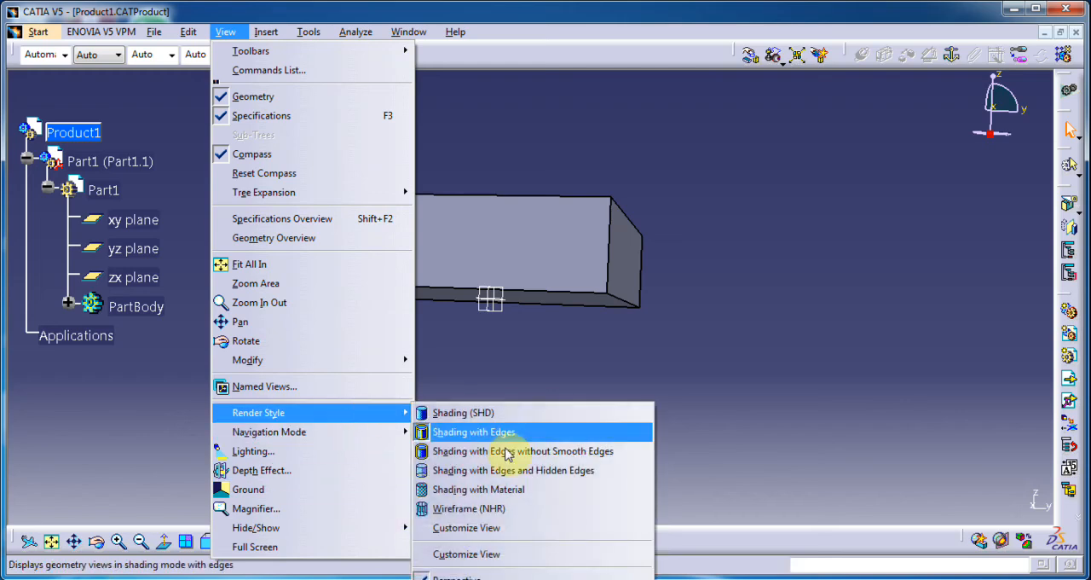
left_click(457, 579)
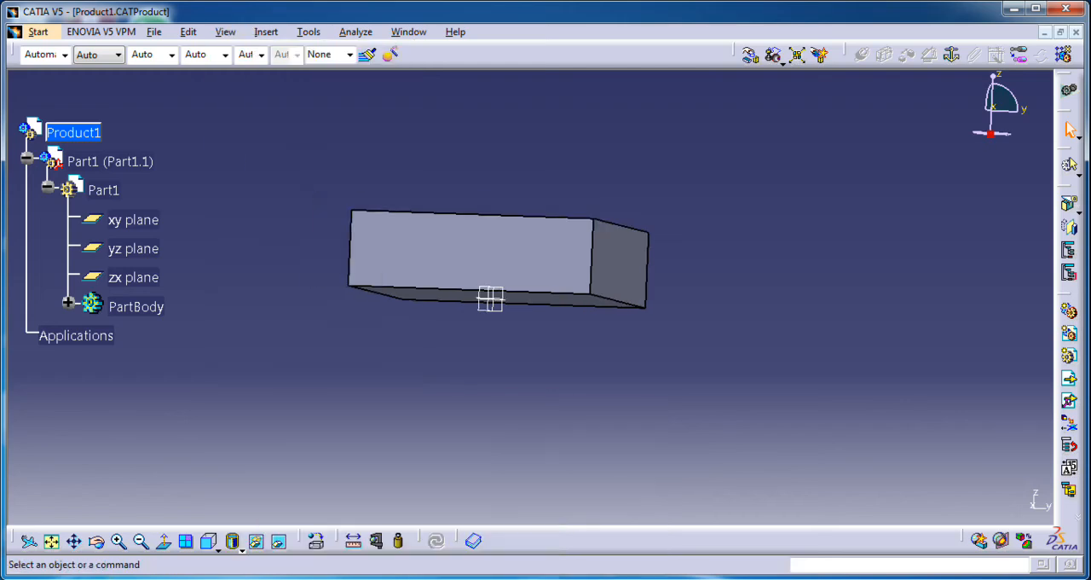
Step: Rotate the block to check its projection, then restore the standard front view and select the block's upper edge
middle_click_drag(397, 336, 503, 366)
left_click(209, 543)
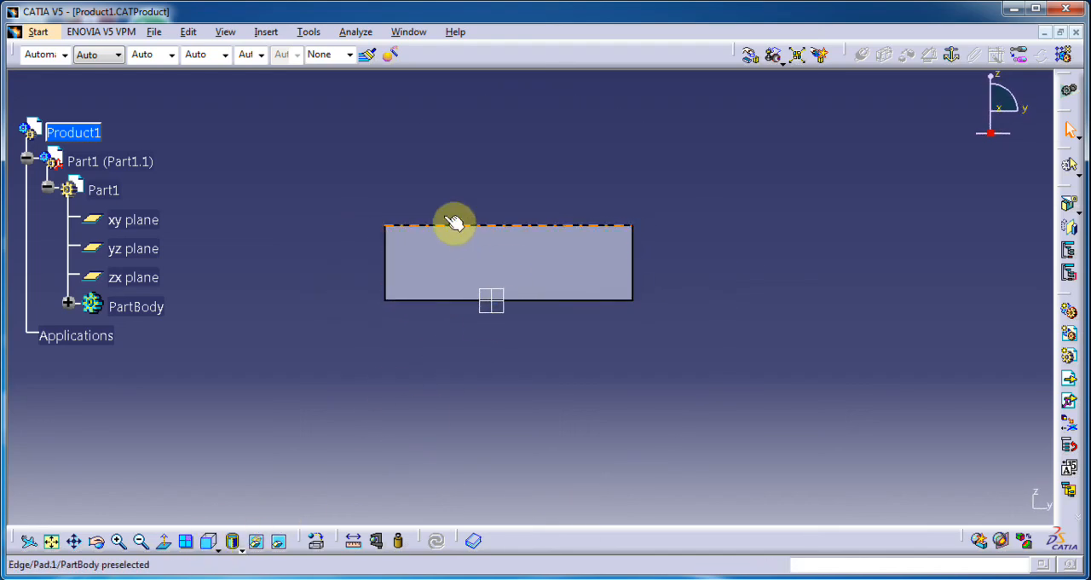
left_click(399, 225)
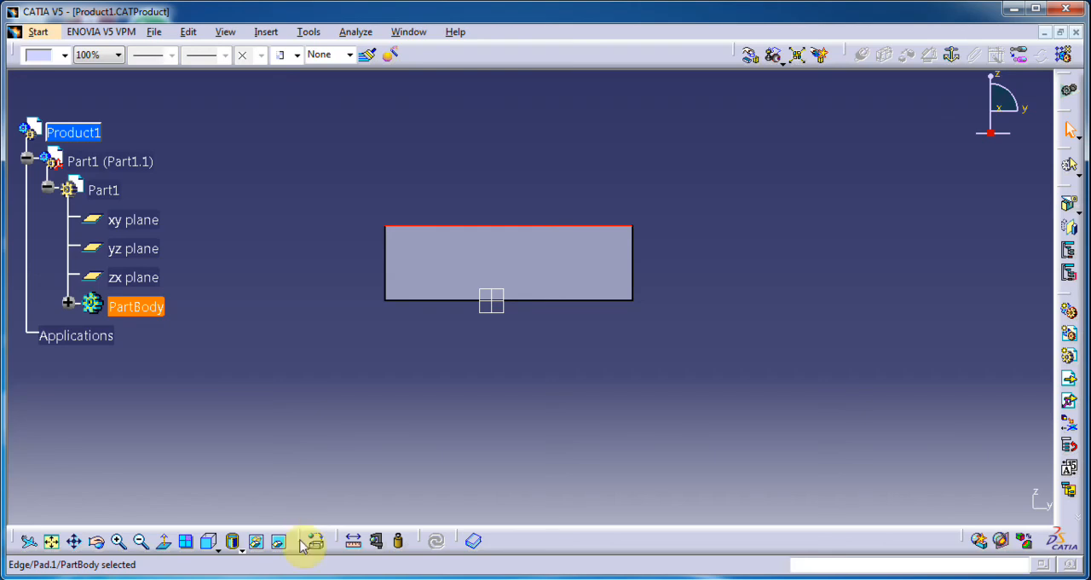
mouse_move(219, 578)
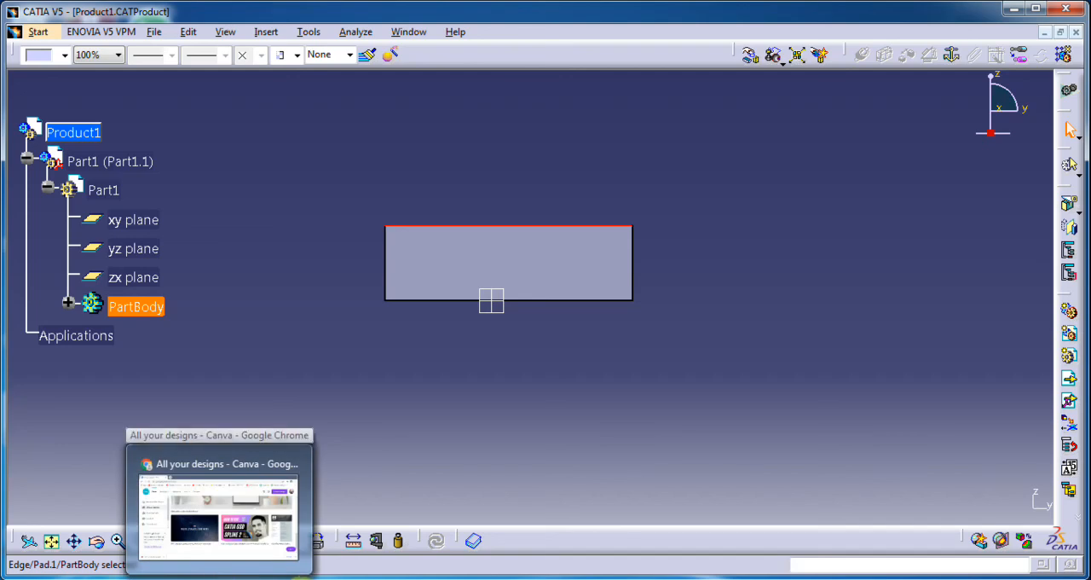
left_click(951, 579)
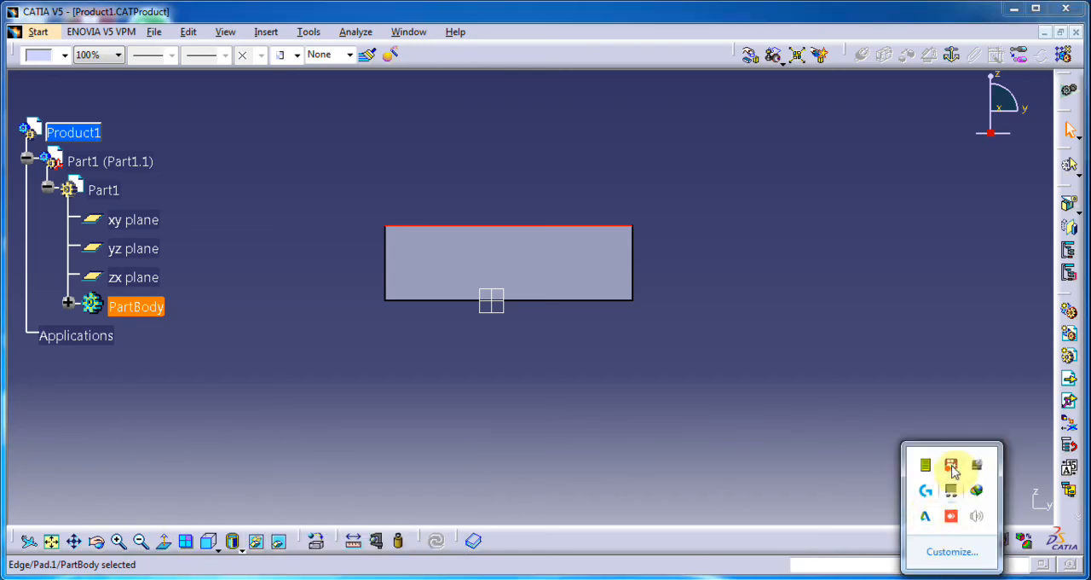